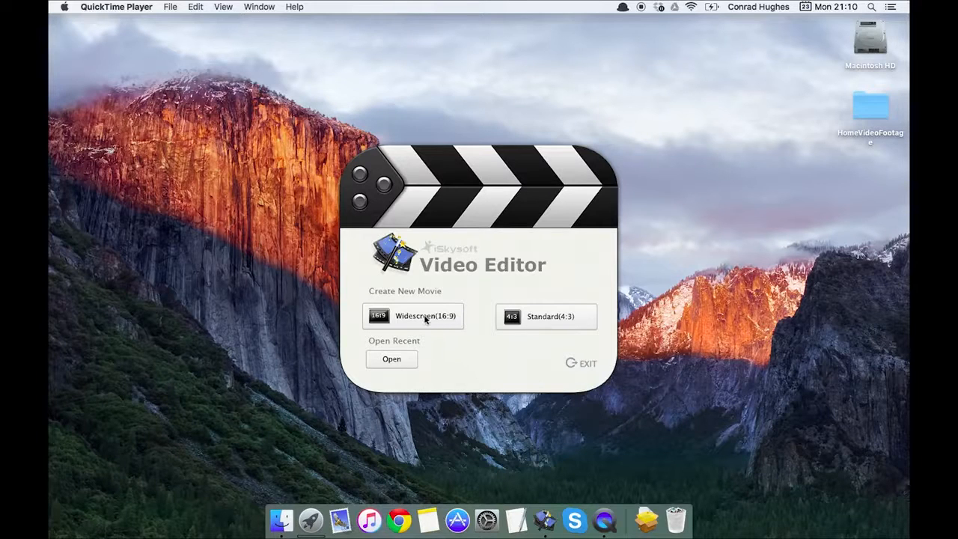
# Open the SwimmingWithJellyfish.isve project from the Open Recent file browser
pyautogui.click(391, 361)
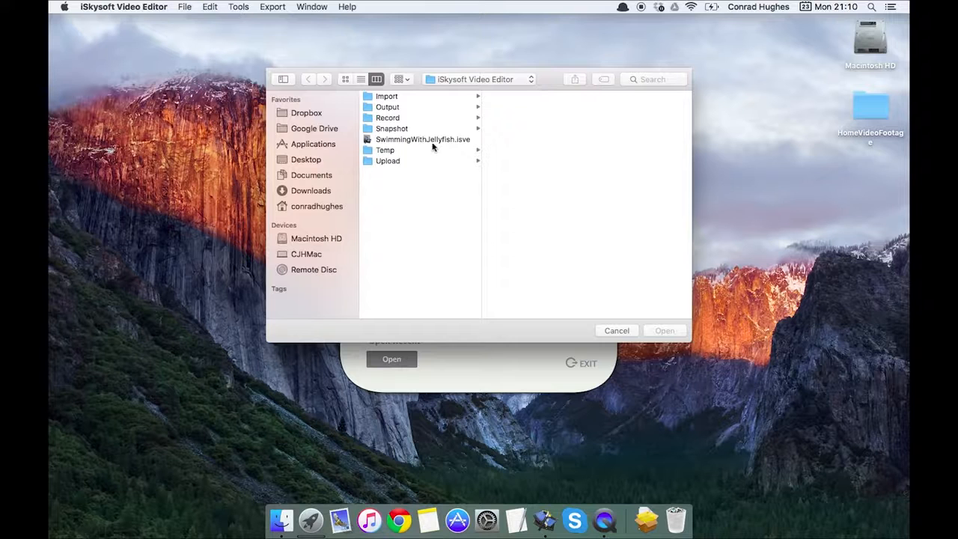
pyautogui.click(431, 142)
pyautogui.doubleClick(431, 142)
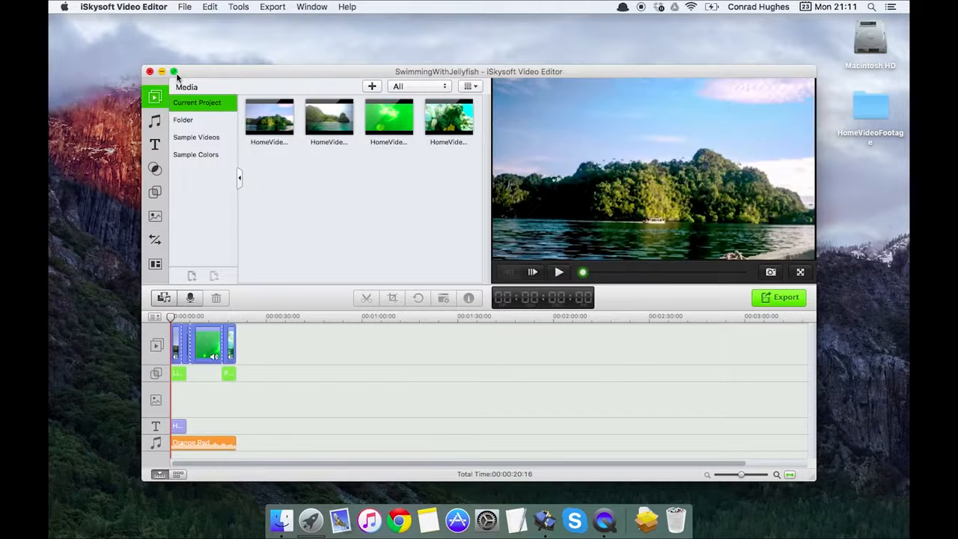
# Maximise the editor window and fit the whole movie into the timeline view
pyautogui.click(174, 72)
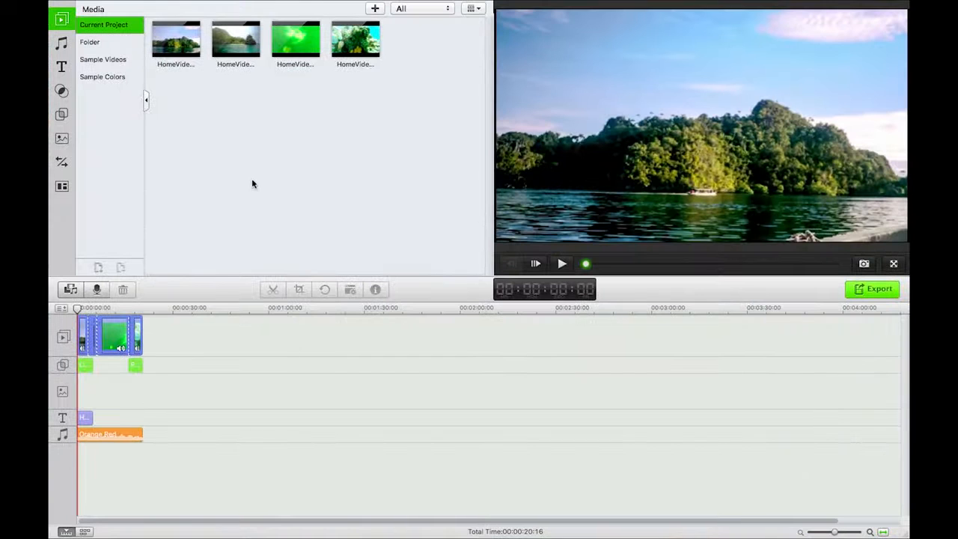
pyautogui.click(885, 532)
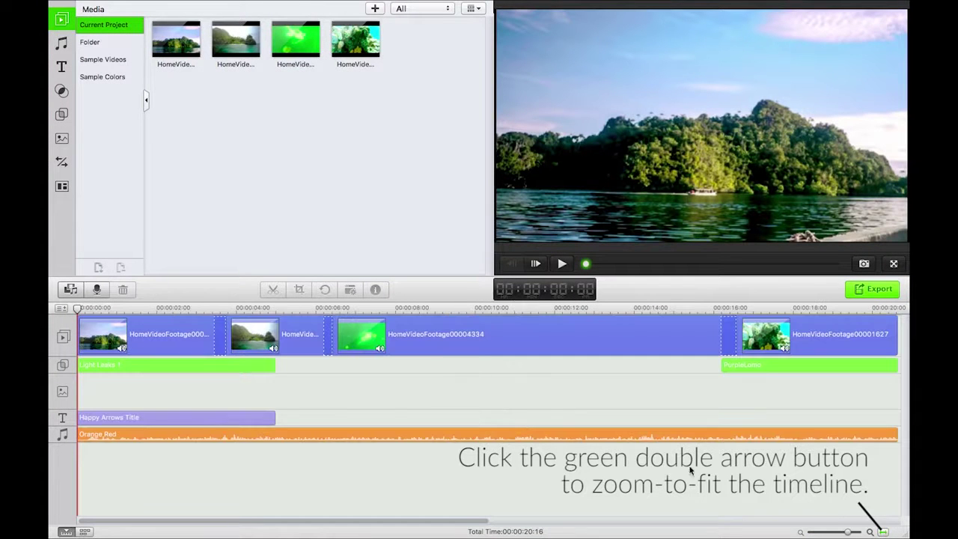
pyautogui.click(157, 308)
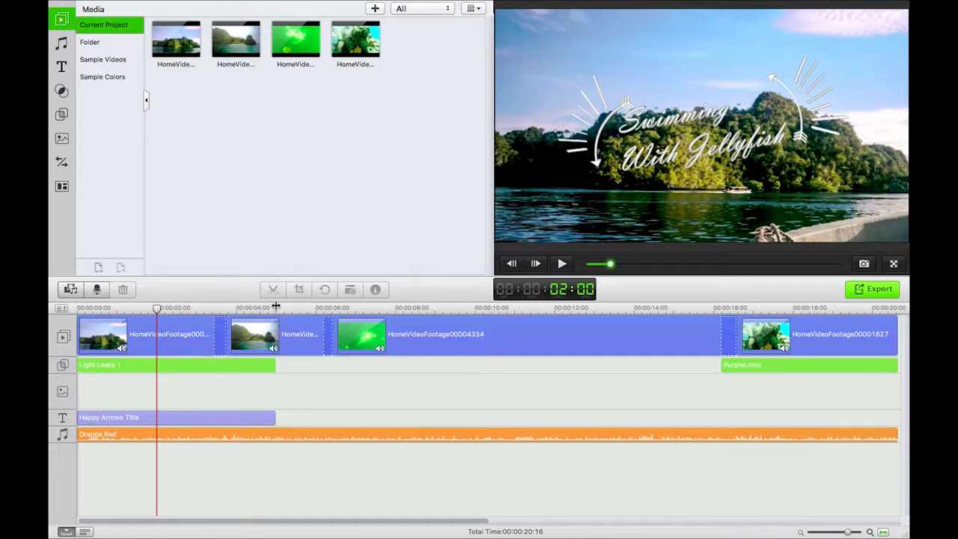
pyautogui.moveTo(276, 308)
pyautogui.mouseDown()
pyautogui.moveTo(240, 308)
pyautogui.moveTo(274, 308)
pyautogui.mouseUp()
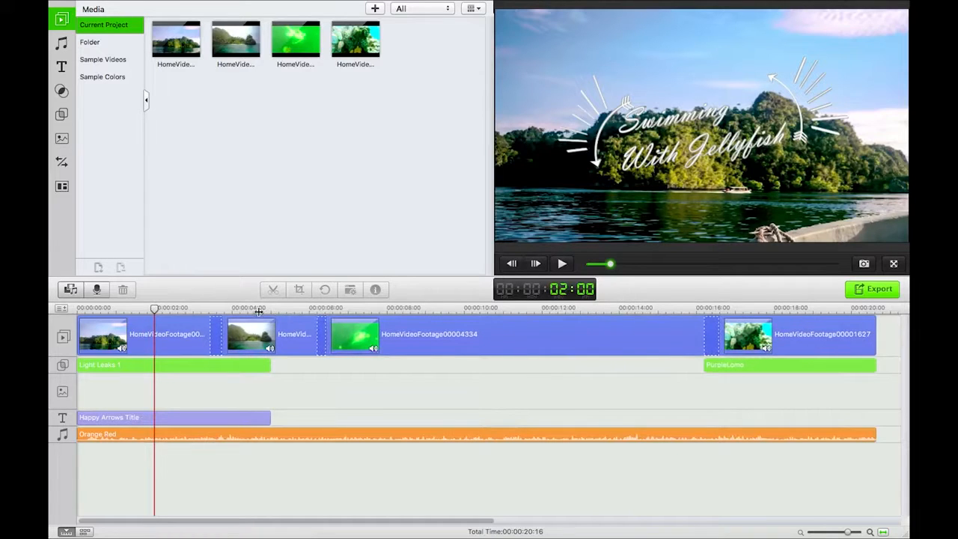
# Scrub the playhead between the jellyfish and beach clips, leaving it near 5 seconds
pyautogui.click(378, 308)
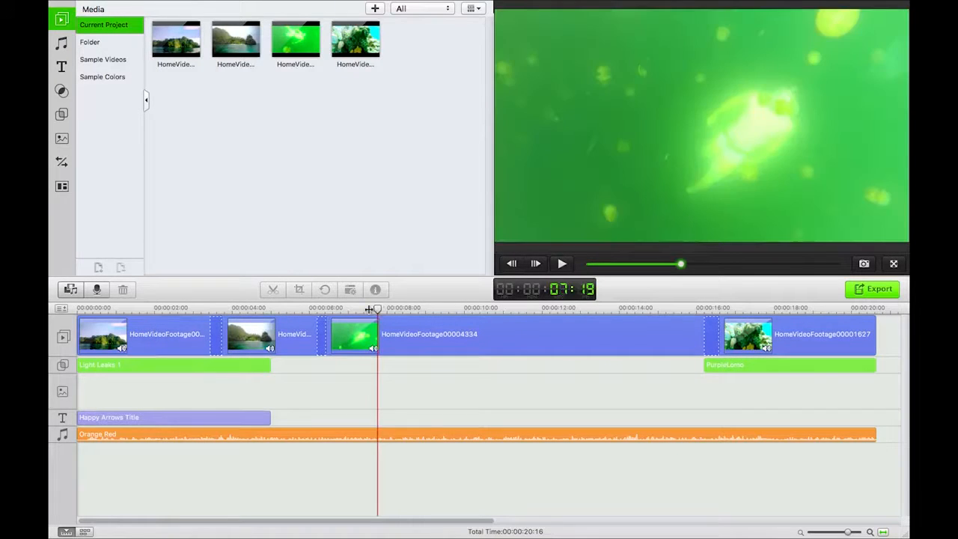
pyautogui.moveTo(283, 309); pyautogui.dragTo(257, 309)
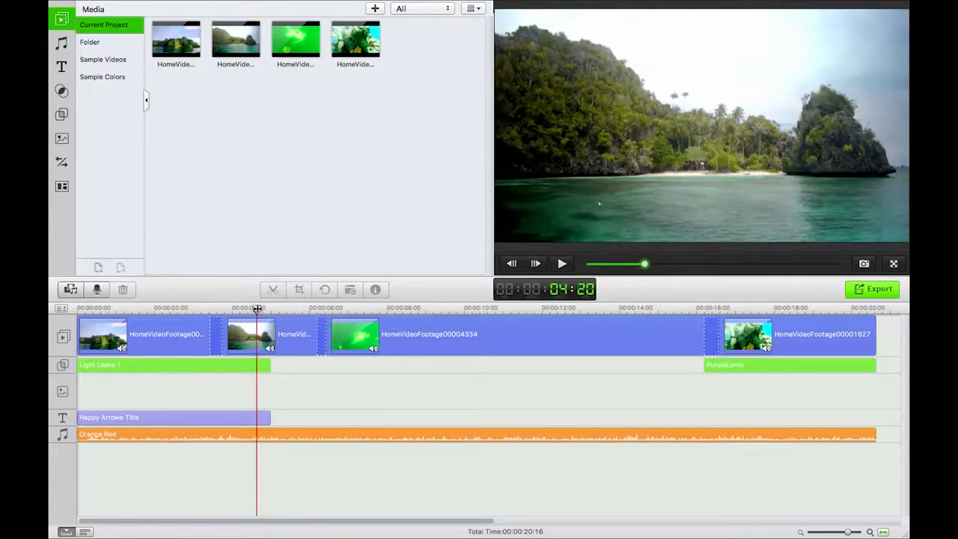
pyautogui.moveTo(347, 309); pyautogui.dragTo(329, 310)
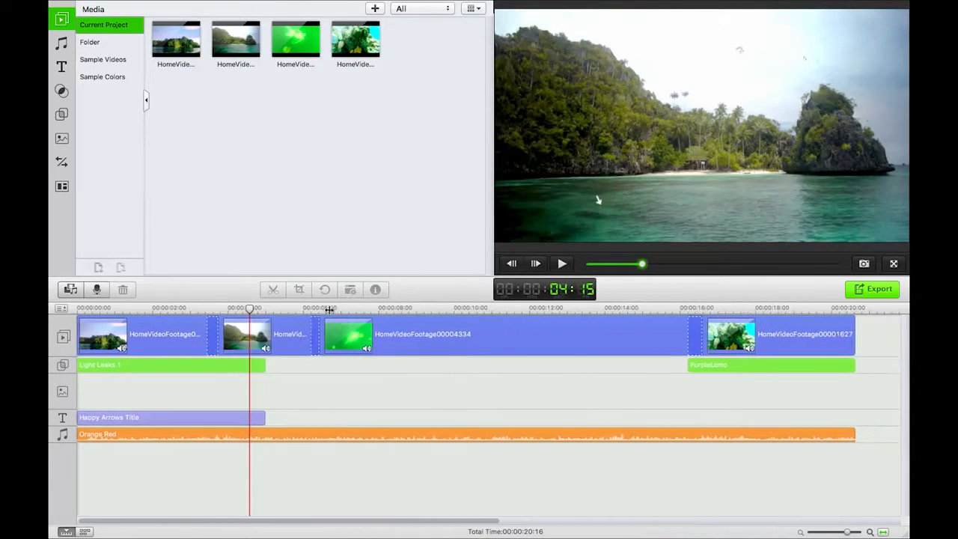
pyautogui.click(283, 309)
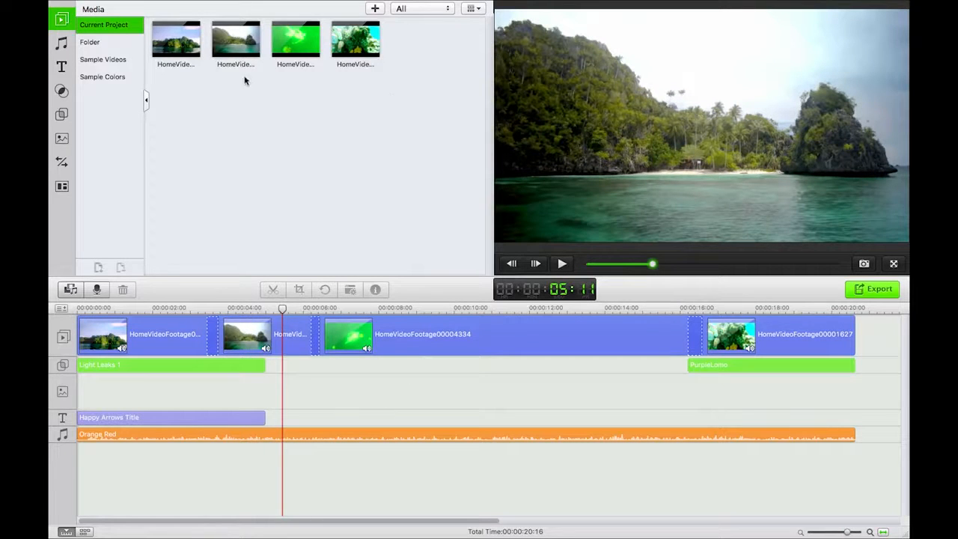
pyautogui.click(458, 333)
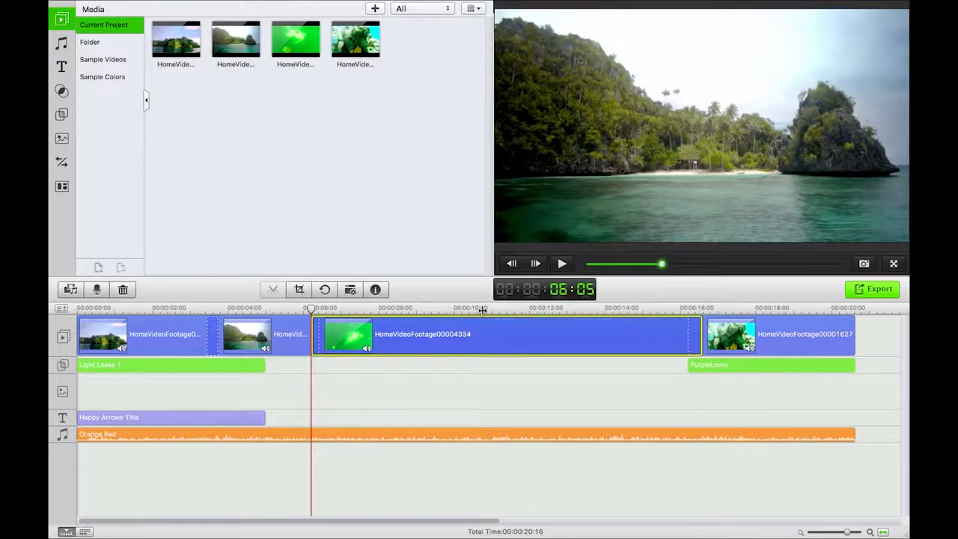
pyautogui.click(483, 309)
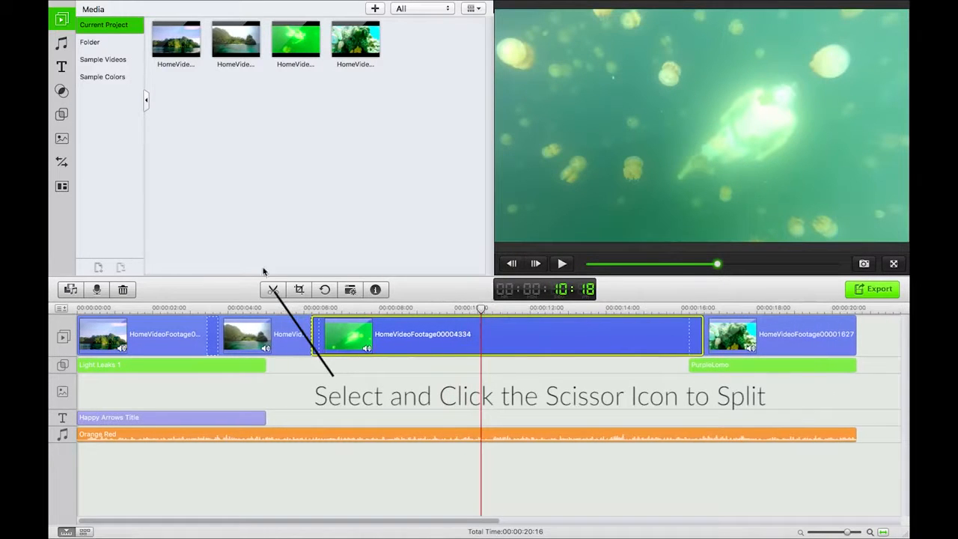
pyautogui.click(273, 290)
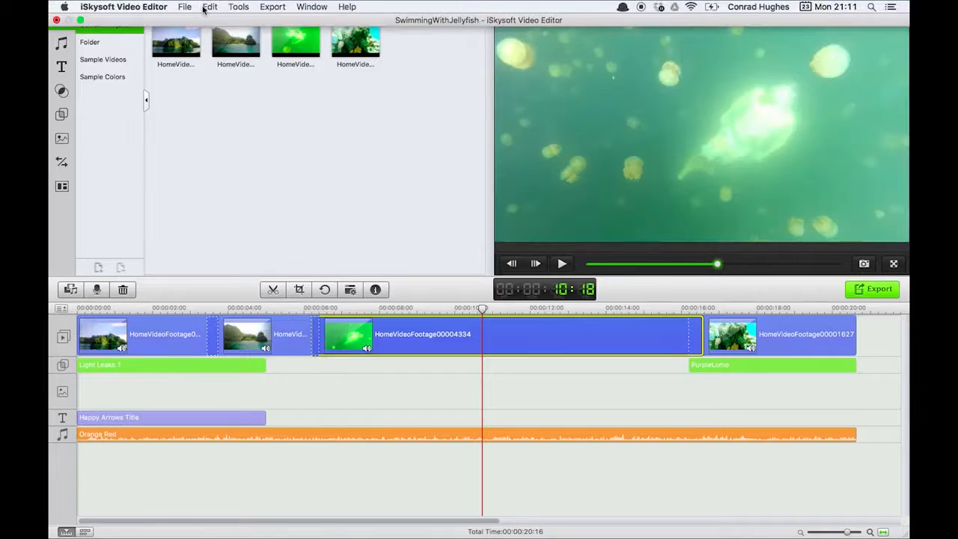
pyautogui.click(210, 6)
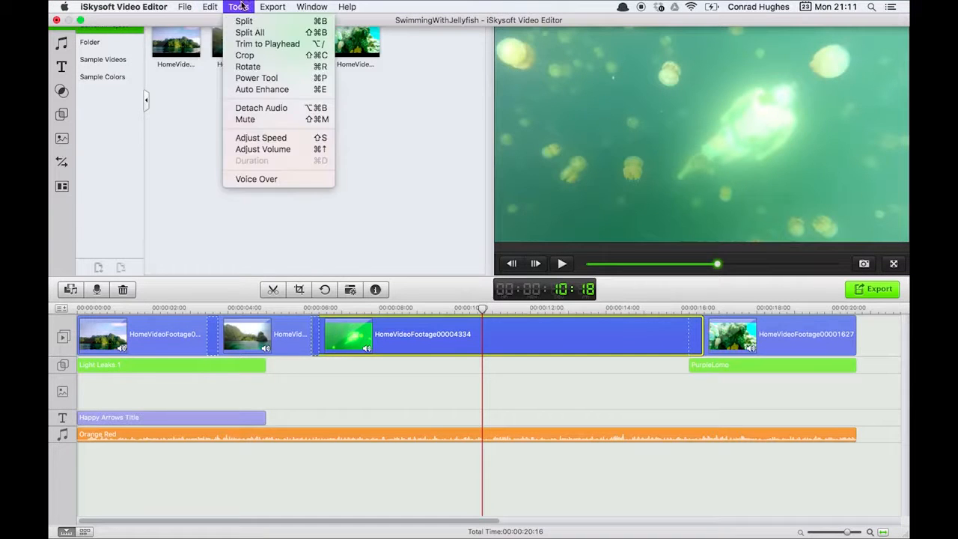
pyautogui.click(251, 23)
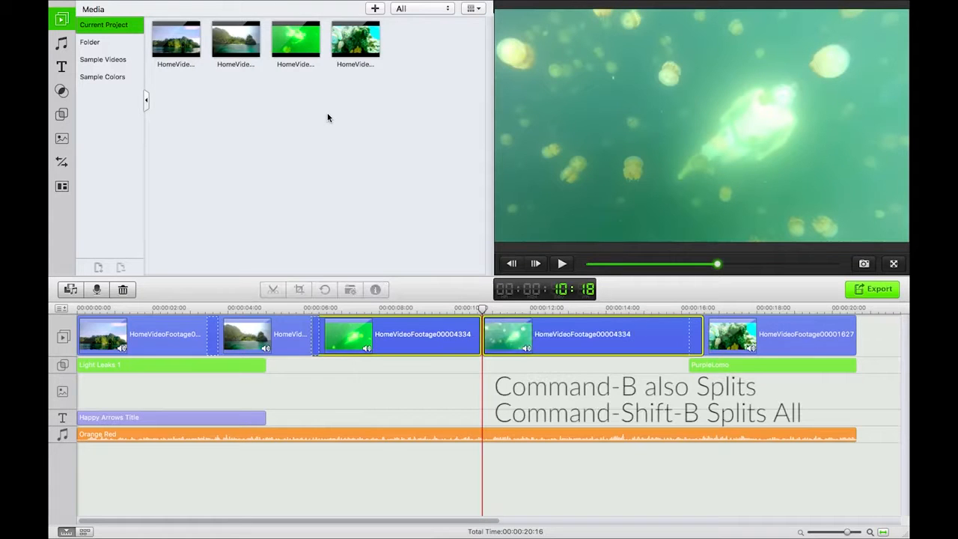
pyautogui.press('super+shift+b')
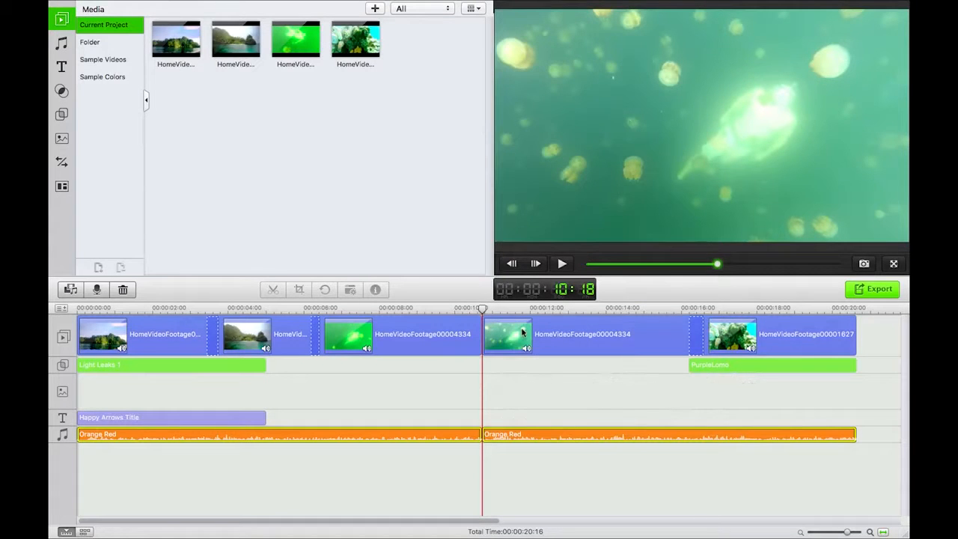
pyautogui.press('super+z')
pyautogui.moveTo(484, 310); pyautogui.dragTo(391, 310)
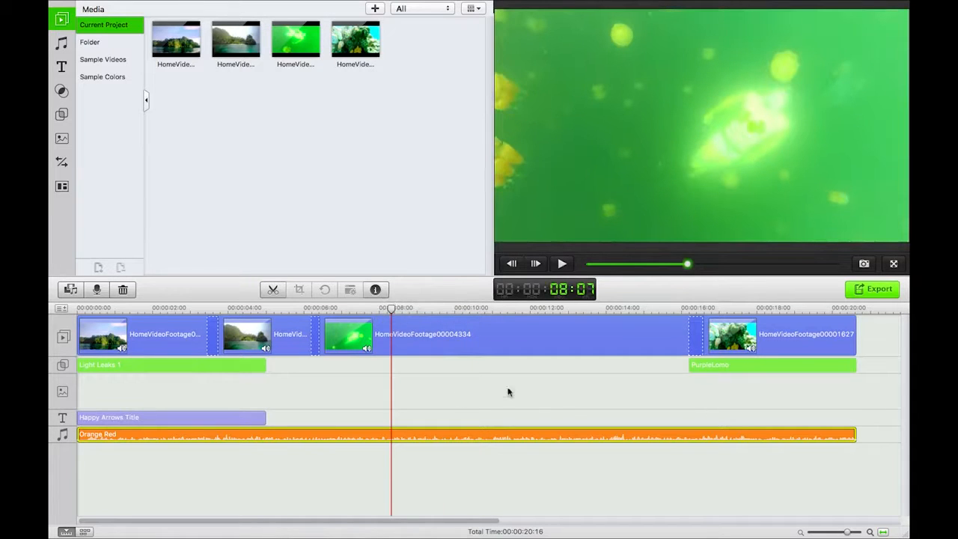
pyautogui.click(185, 308)
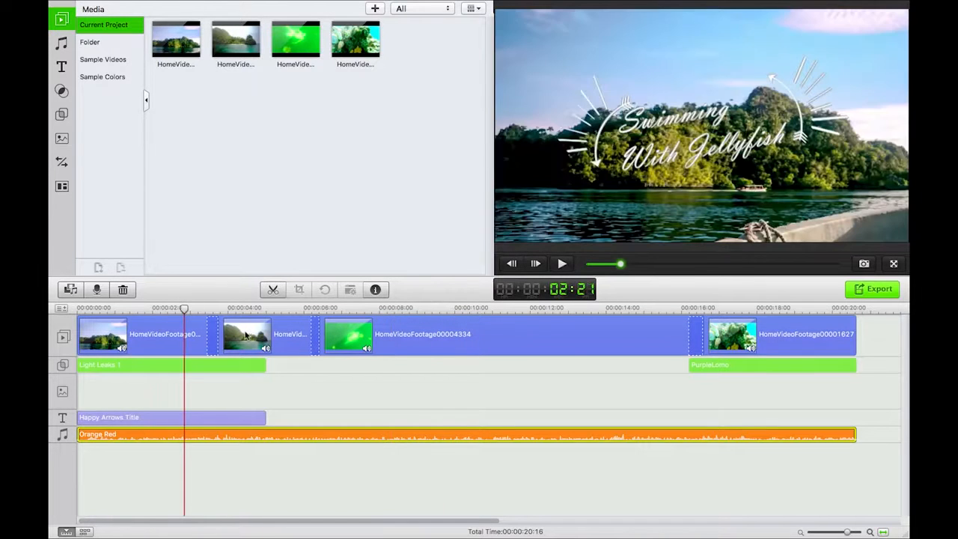
pyautogui.press('super+b')
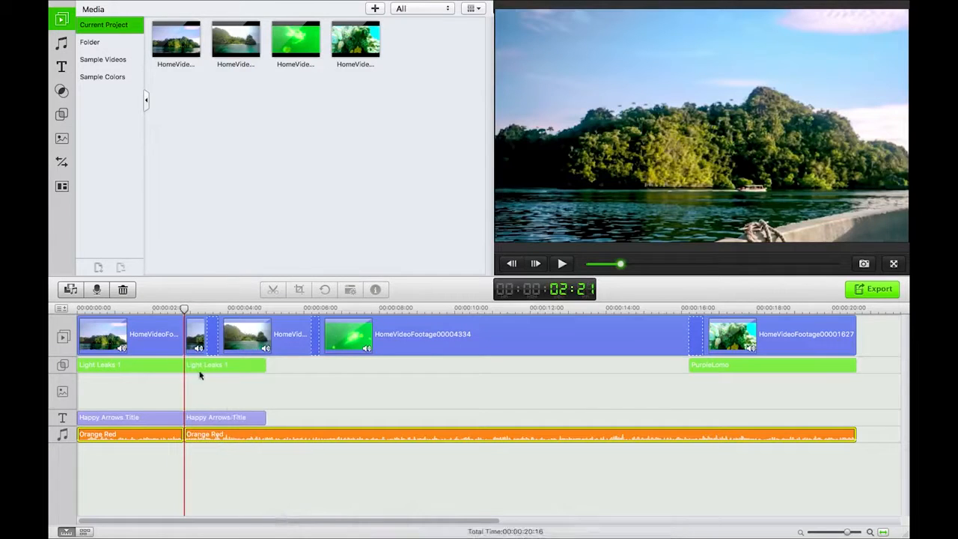
pyautogui.click(192, 369)
pyautogui.click(207, 308)
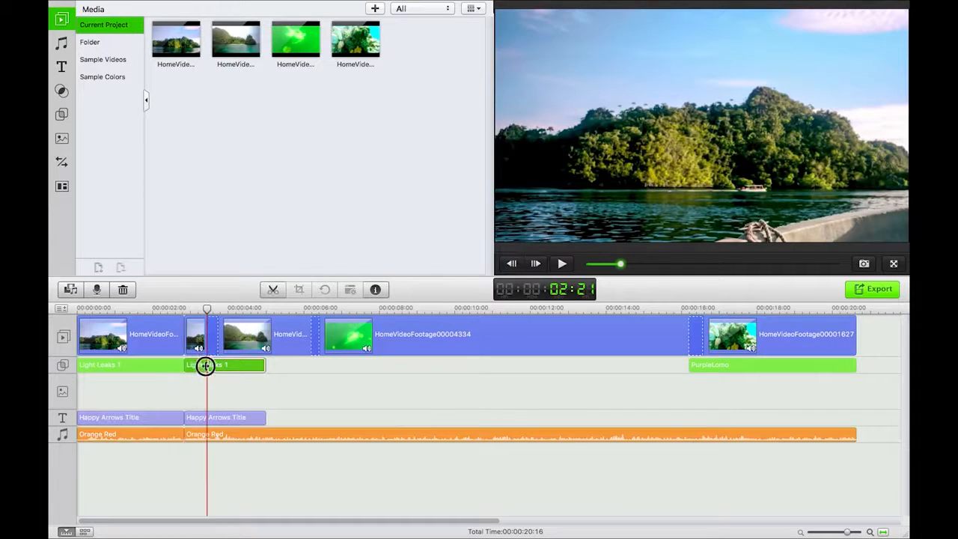
pyautogui.click(215, 308)
pyautogui.click(210, 338)
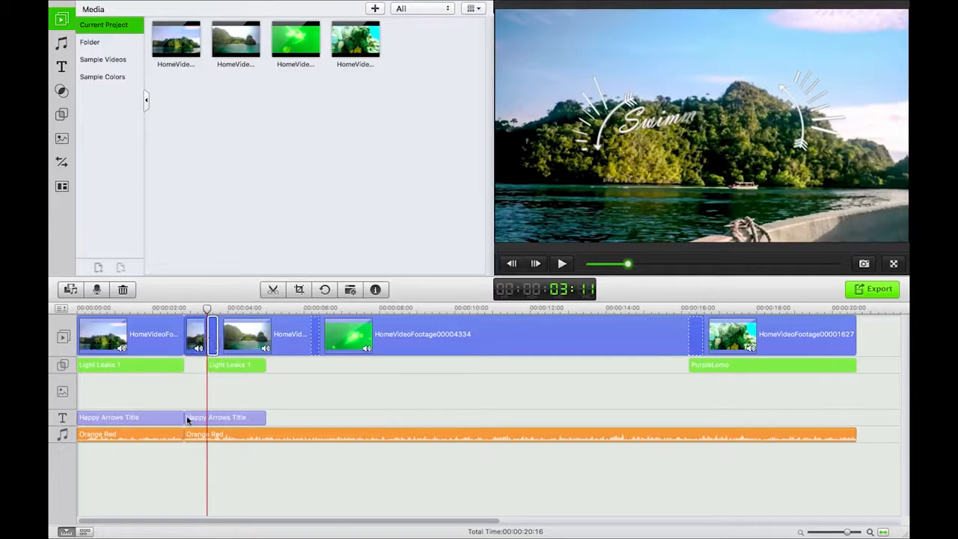
pyautogui.hotkey('ctrl', 'z')
pyautogui.hotkey('ctrl', 'z')
pyautogui.hotkey('ctrl', 'z')
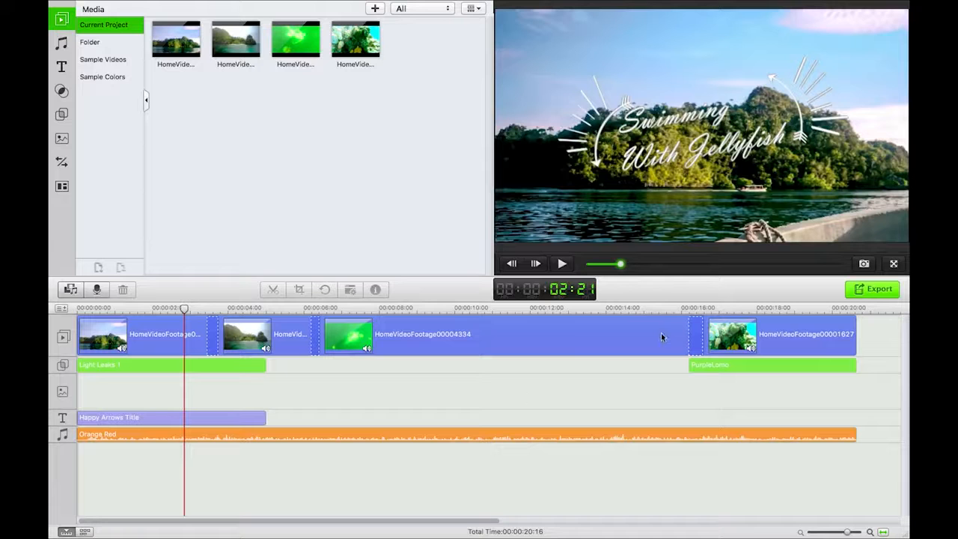
# Trim the tail of the last HomeVideoFootage00001627 clip back to the playhead near the project end
pyautogui.click(449, 337)
pyautogui.click(758, 337)
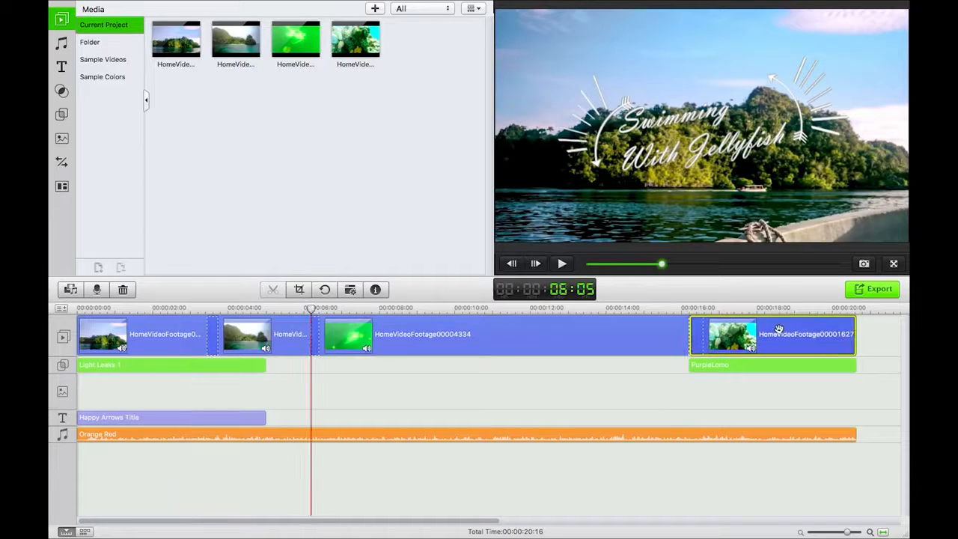
pyautogui.click(825, 308)
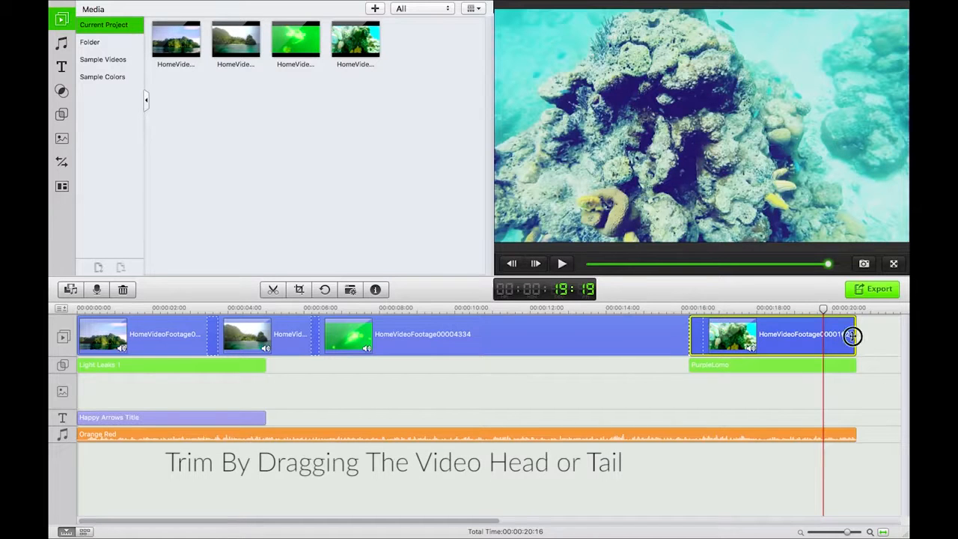
pyautogui.moveTo(855, 335); pyautogui.dragTo(829, 340)
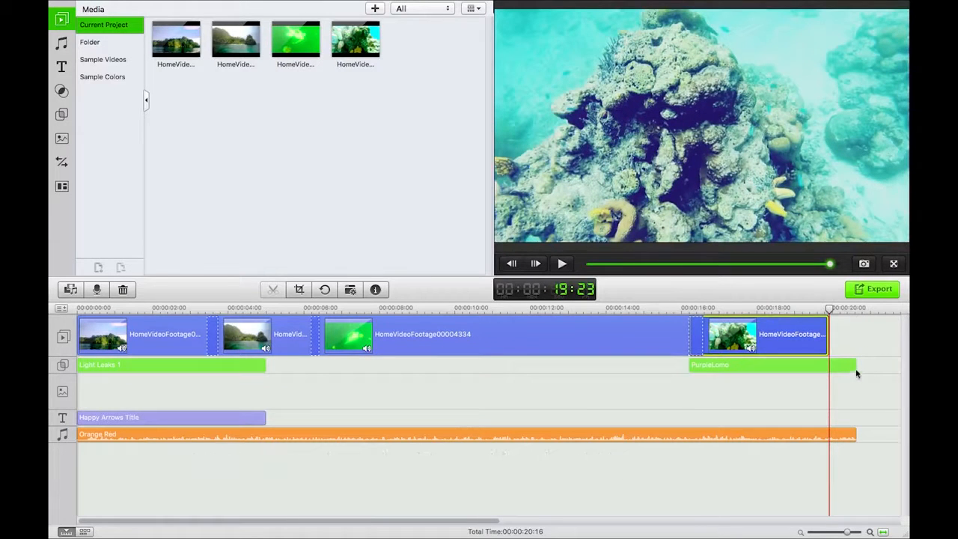
pyautogui.click(858, 373)
# Trim the PurpleLomo filter to end with the video and cut off the trailing Orange Red audio
pyautogui.click(771, 365)
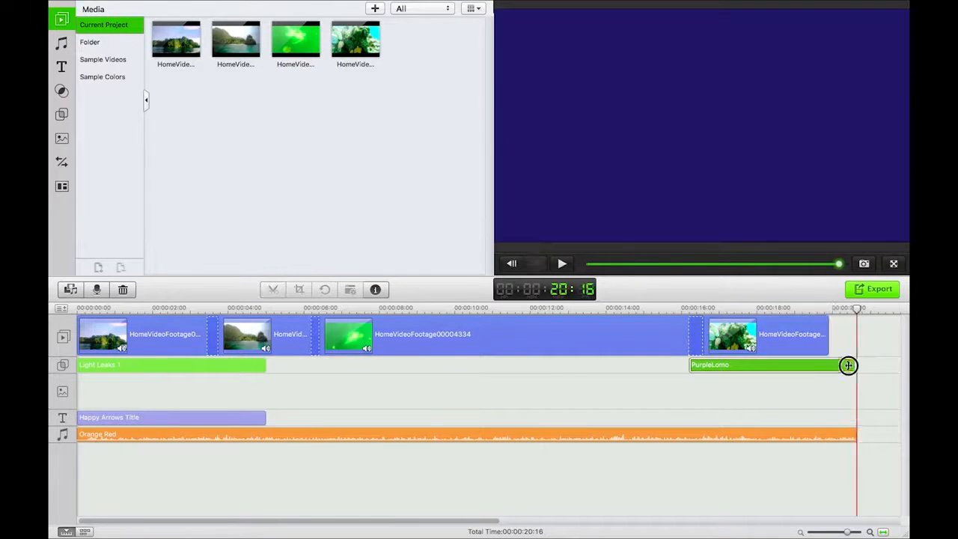
pyautogui.moveTo(856, 366); pyautogui.dragTo(829, 366)
pyautogui.click(850, 436)
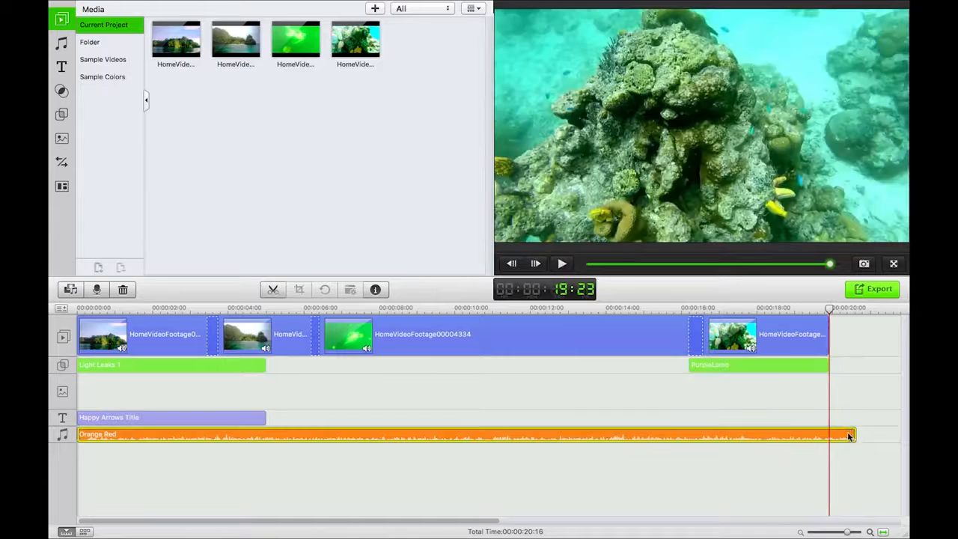
pyautogui.click(854, 434)
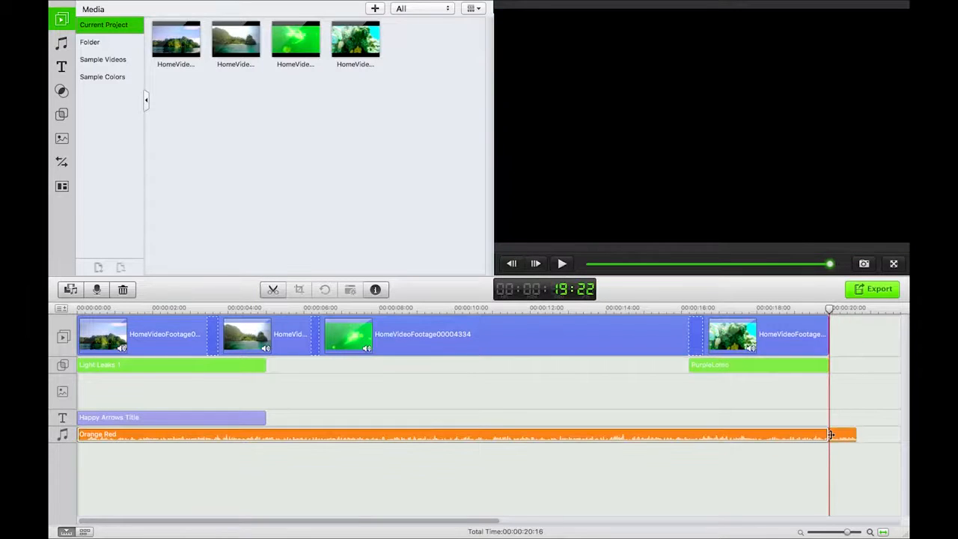
pyautogui.press('Delete')
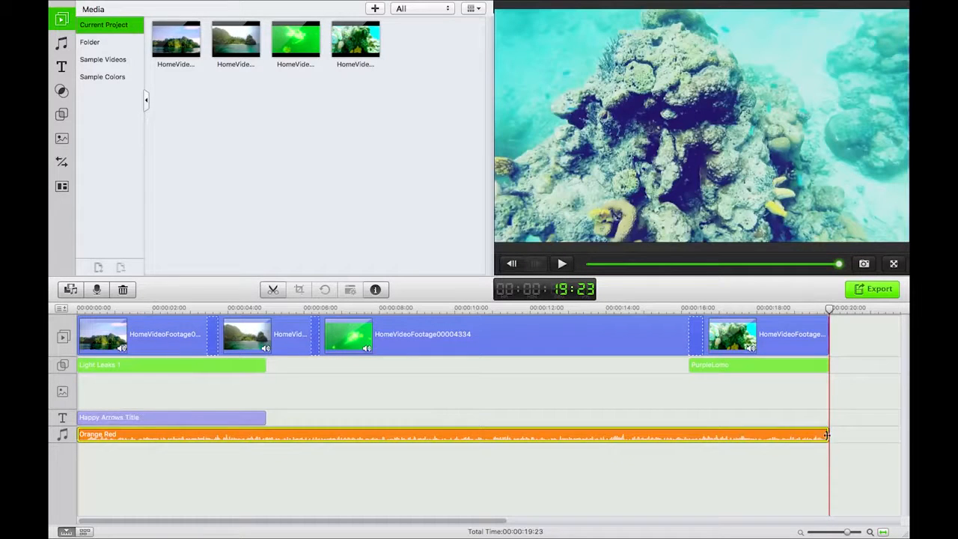
# Move the playhead back into the third clip around 12 seconds
pyautogui.moveTo(738, 435)
pyautogui.mouseDown()
pyautogui.moveTo(668, 431)
pyautogui.moveTo(824, 435)
pyautogui.mouseUp()
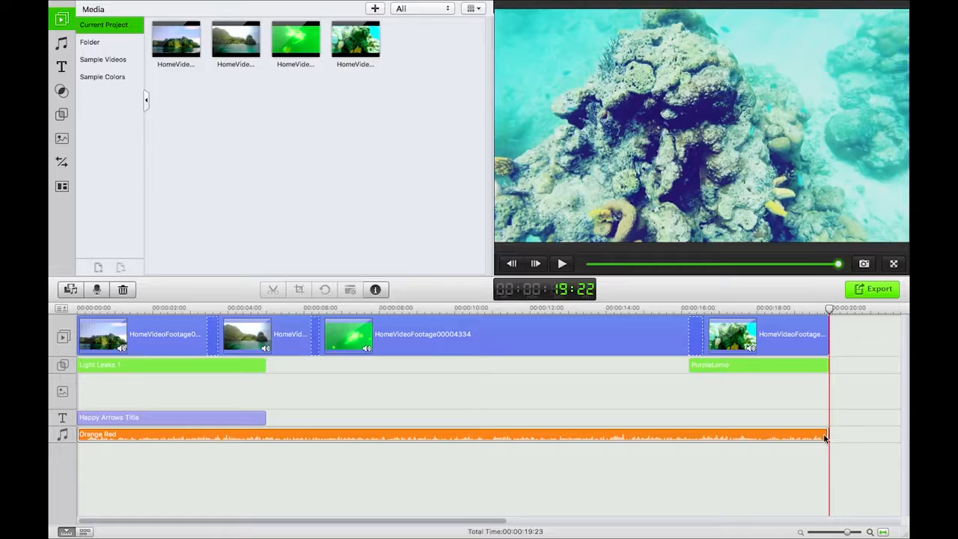
pyautogui.click(823, 435)
pyautogui.click(537, 308)
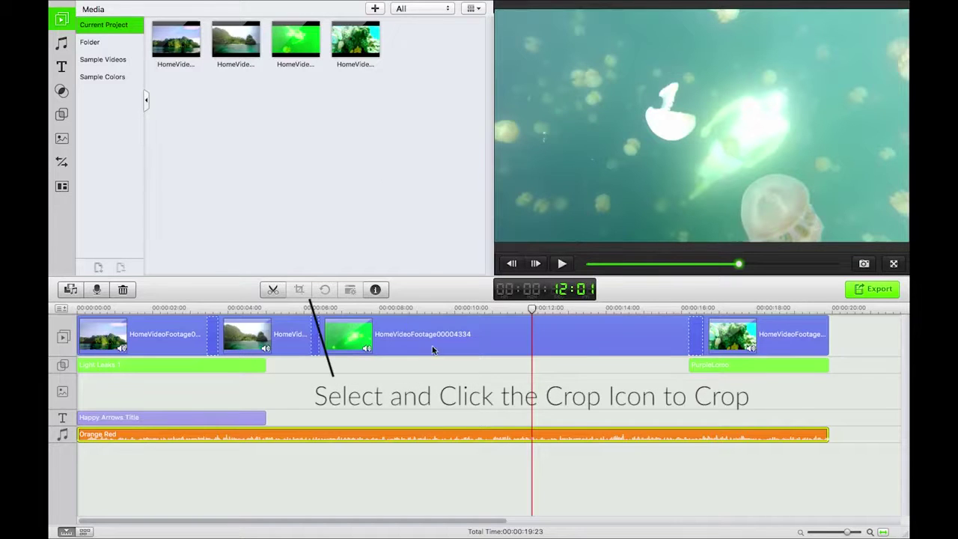
# In the Crop tool for HomeVideoFootage00004334, try the 4:3 and manual presets and return to 16:9
pyautogui.click(433, 350)
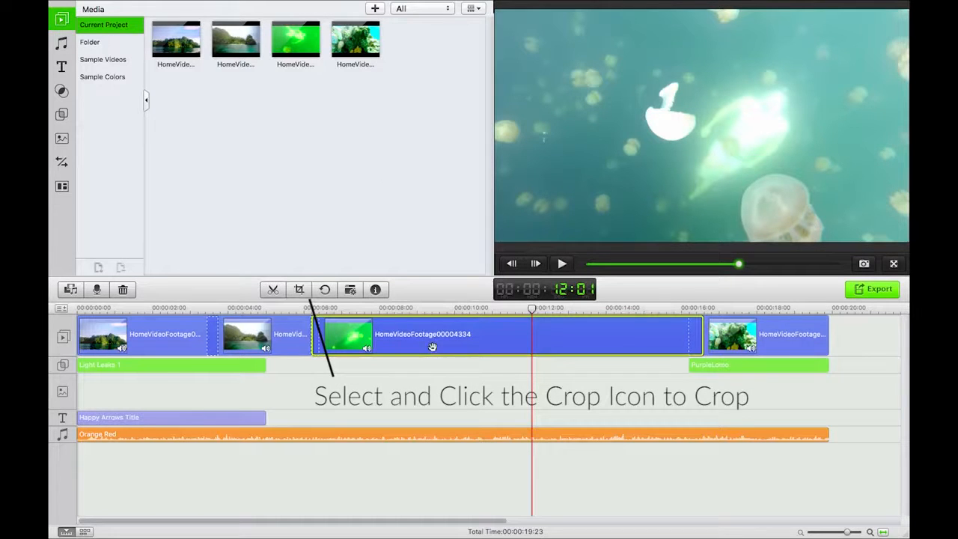
pyautogui.click(298, 292)
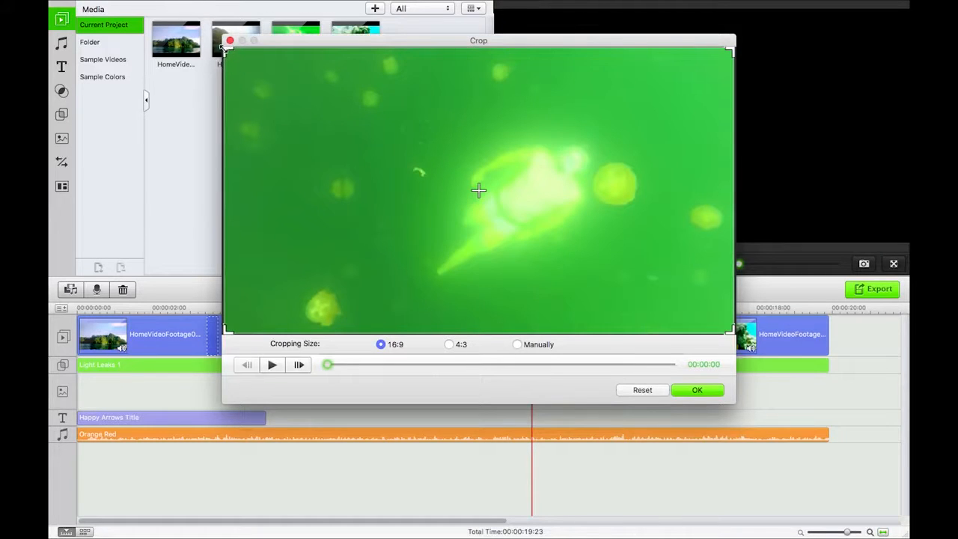
pyautogui.moveTo(227, 50); pyautogui.dragTo(254, 65)
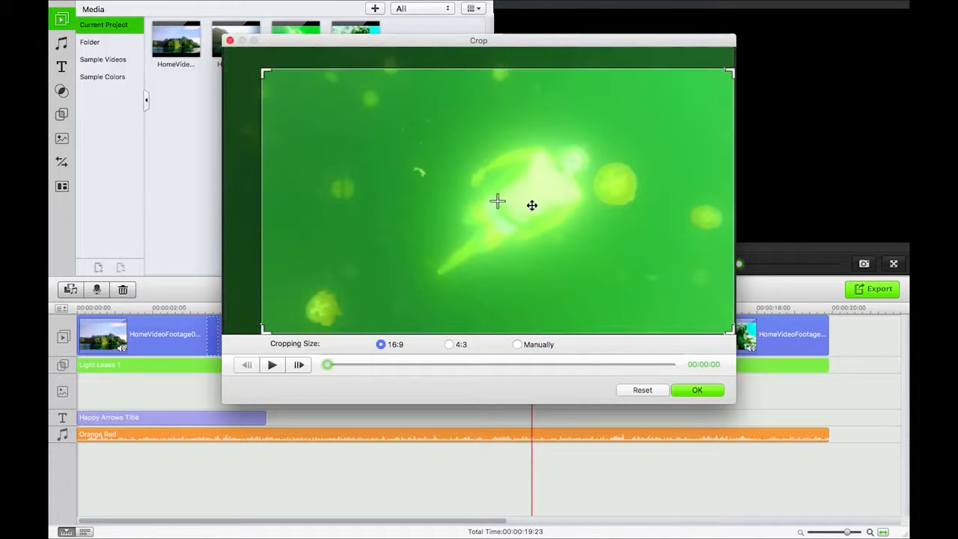
pyautogui.moveTo(531, 205); pyautogui.dragTo(520, 199)
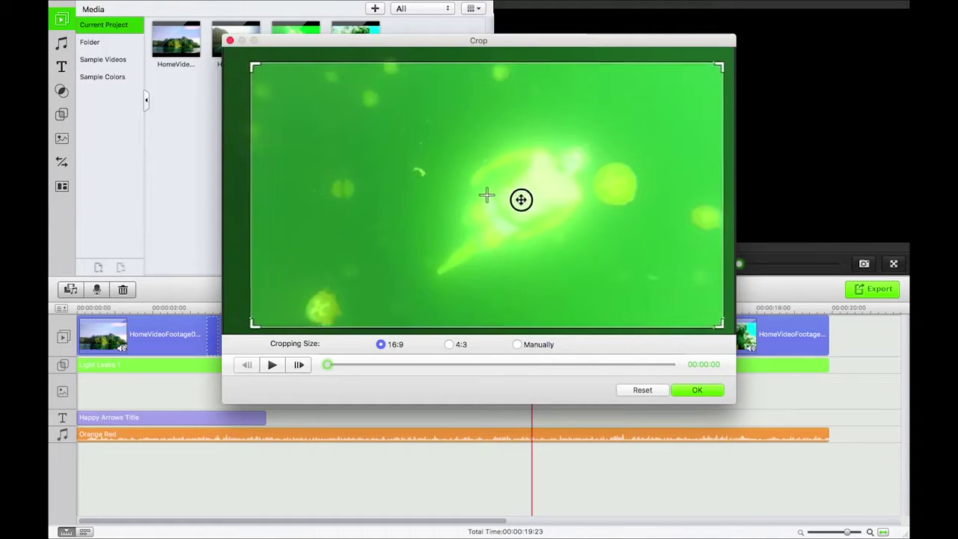
pyautogui.click(449, 344)
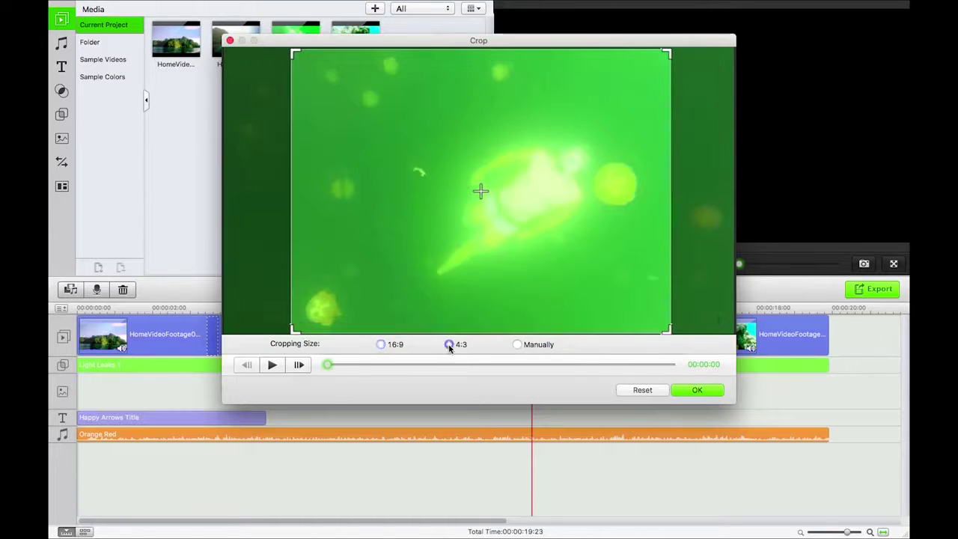
pyautogui.click(516, 344)
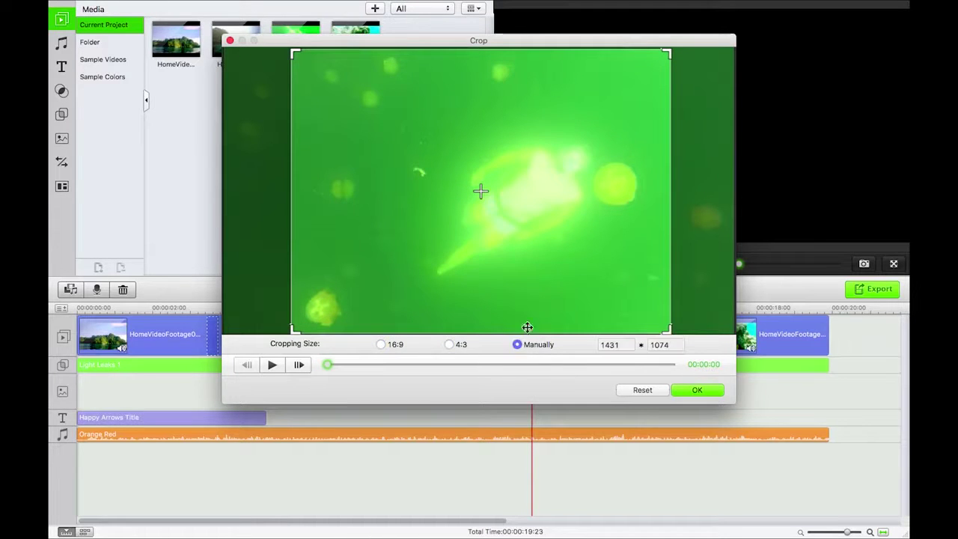
pyautogui.click(381, 345)
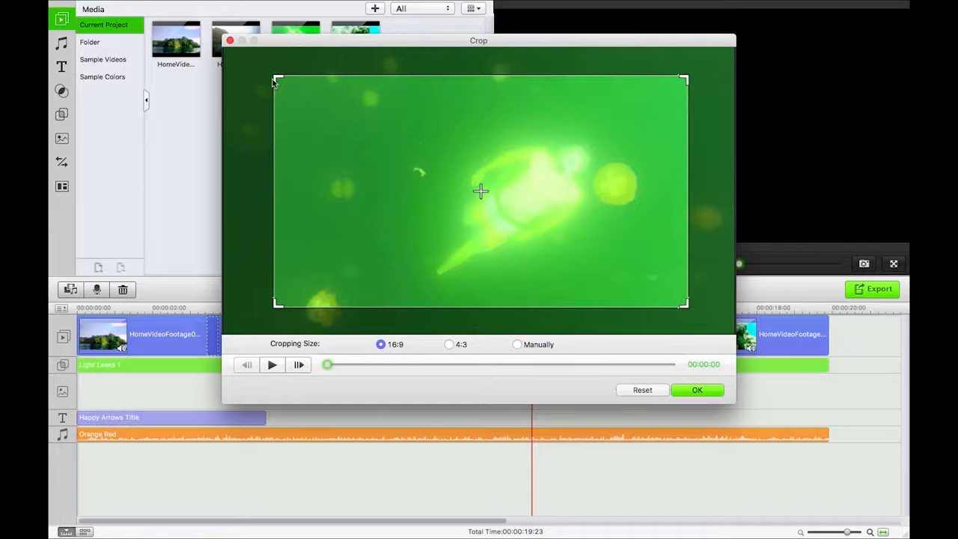
# Resize the 16:9 crop rectangle to a slightly smaller area and apply it to the clip
pyautogui.moveTo(276, 78); pyautogui.dragTo(226, 49)
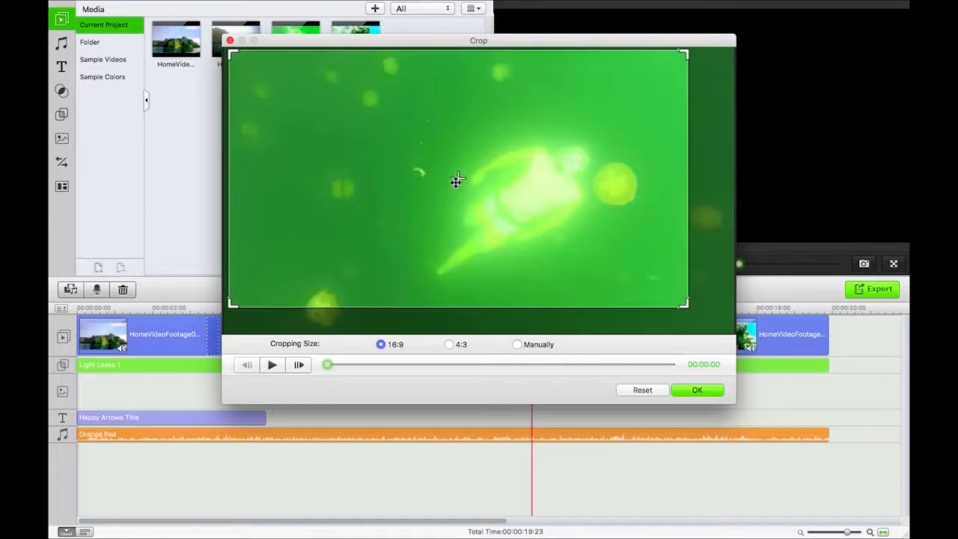
pyautogui.moveTo(455, 183)
pyautogui.mouseDown()
pyautogui.moveTo(487, 187)
pyautogui.moveTo(477, 193)
pyautogui.mouseUp()
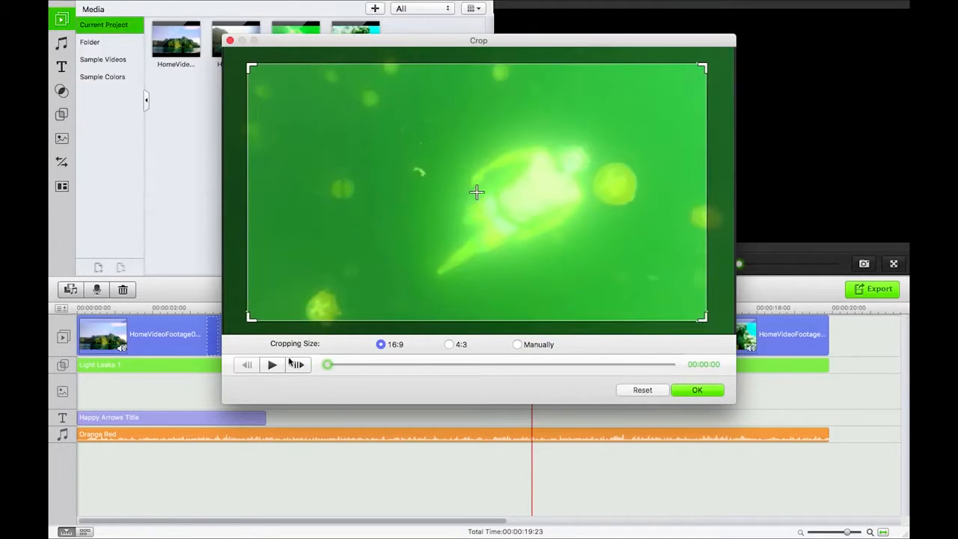
pyautogui.click(697, 390)
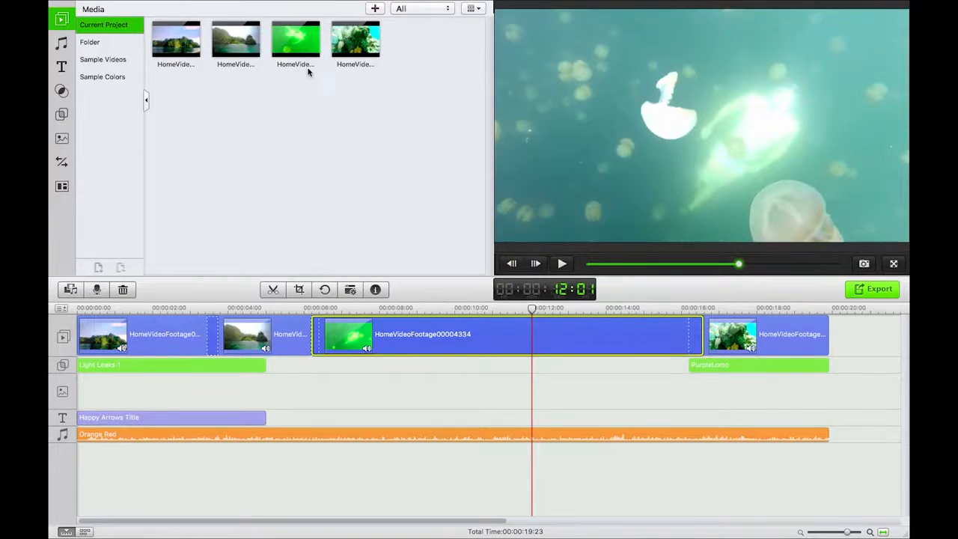
# Open the Video Inspector for the jellyfish clip via Tools > Rotate
pyautogui.moveTo(197, 5)
pyautogui.click(210, 6)
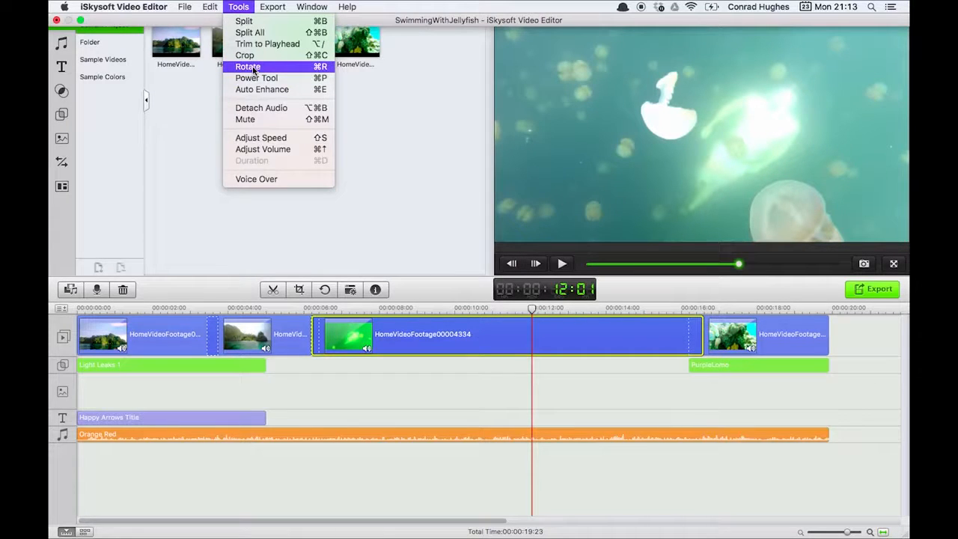
pyautogui.click(253, 68)
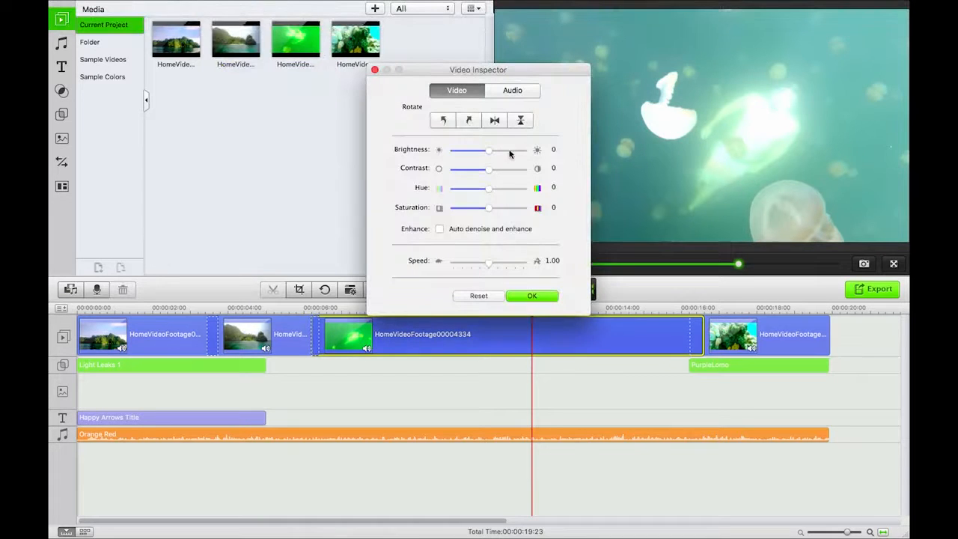
# Try the rotate and flip buttons on the jellyfish clip, mirroring it horizontally
pyautogui.click(470, 121)
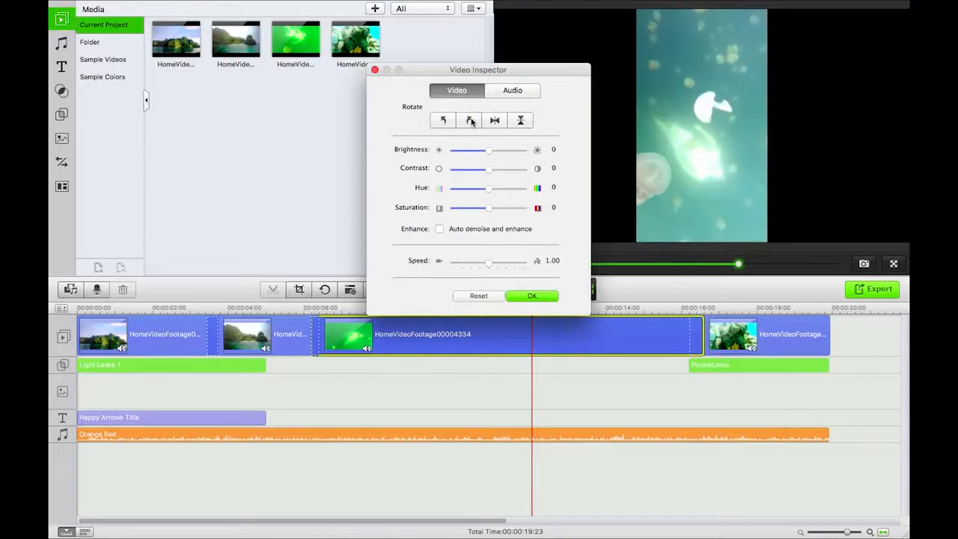
pyautogui.click(471, 120)
pyautogui.click(443, 121)
pyautogui.click(444, 123)
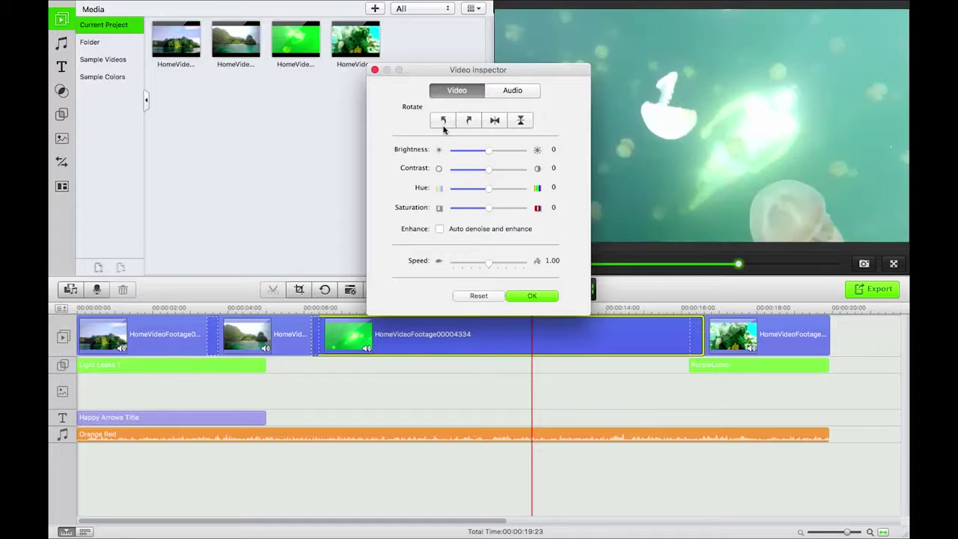
pyautogui.click(494, 121)
pyautogui.click(522, 122)
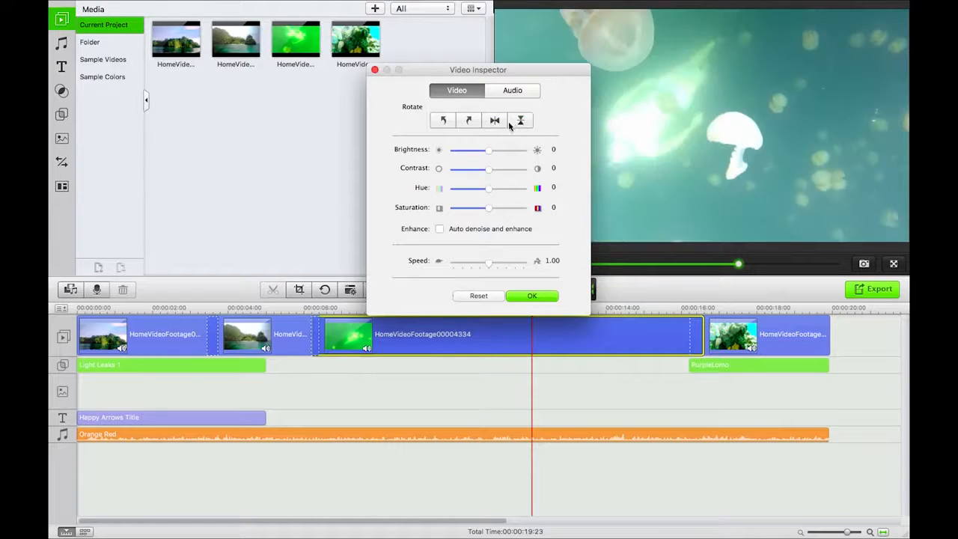
pyautogui.click(497, 122)
pyautogui.click(522, 122)
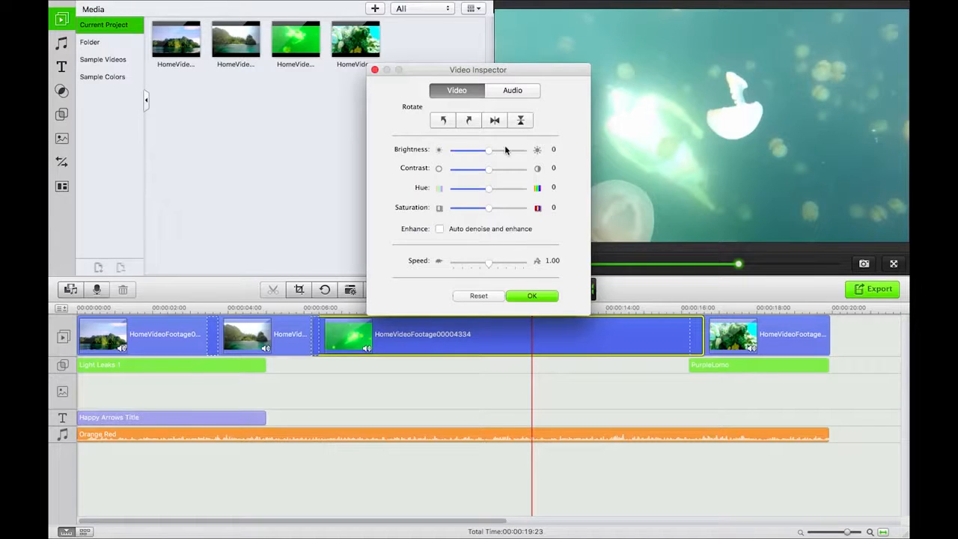
# Return the clip to landscape orientation and apply the change with OK
pyautogui.click(443, 120)
pyautogui.click(468, 121)
pyautogui.click(530, 296)
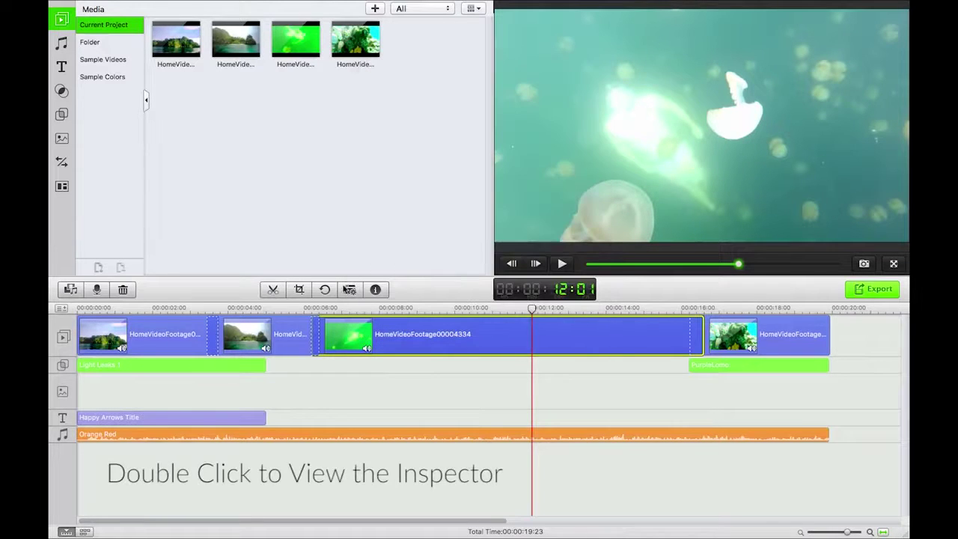
# Adjust the jellyfish clip's brightness and shift its hue before returning hue to neutral
pyautogui.doubleClick(407, 341)
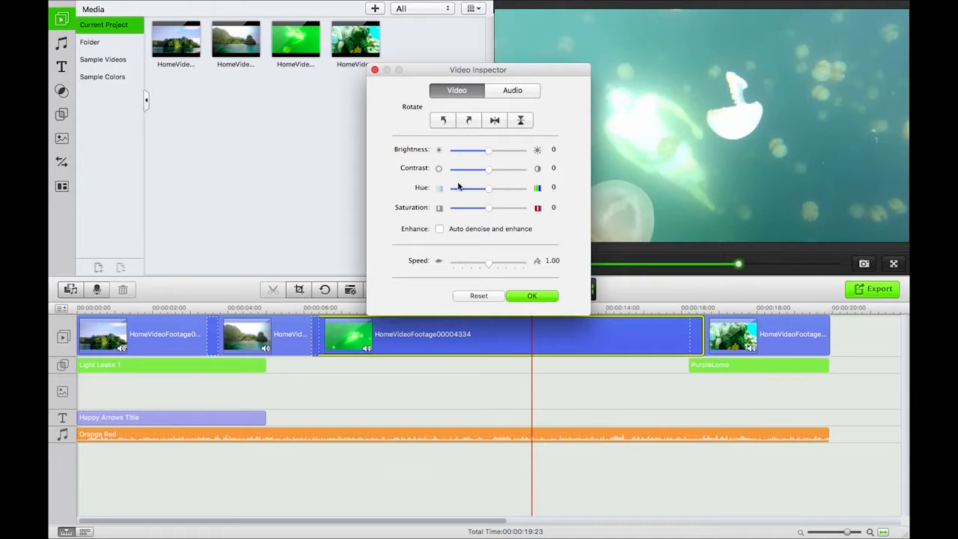
pyautogui.moveTo(489, 150)
pyautogui.mouseDown()
pyautogui.moveTo(470, 153)
pyautogui.moveTo(481, 152)
pyautogui.moveTo(493, 174)
pyautogui.moveTo(530, 174)
pyautogui.moveTo(492, 175)
pyautogui.moveTo(495, 153)
pyautogui.mouseUp()
pyautogui.moveTo(491, 188)
pyautogui.mouseDown()
pyautogui.moveTo(469, 193)
pyautogui.moveTo(484, 193)
pyautogui.mouseUp()
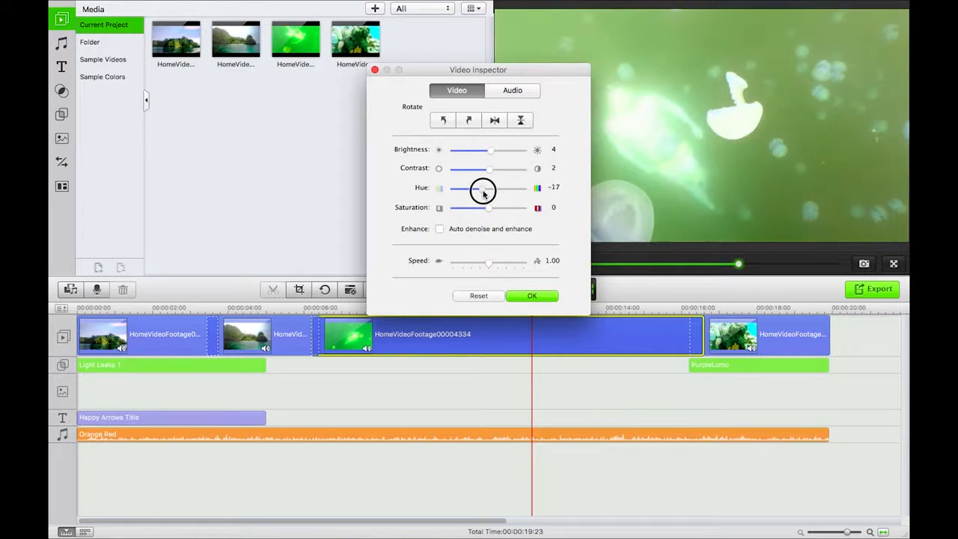
pyautogui.moveTo(484, 193); pyautogui.dragTo(492, 193)
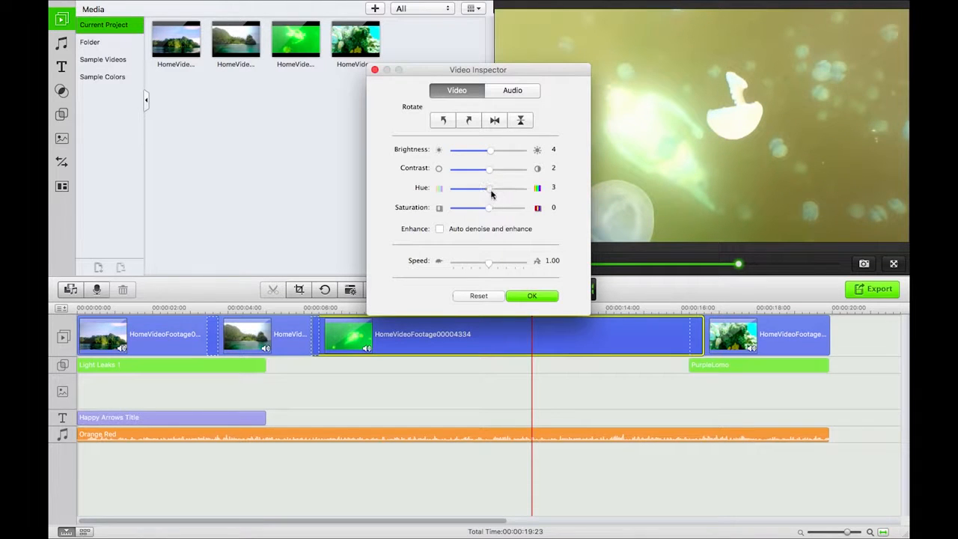
pyautogui.click(553, 188)
pyautogui.moveTo(490, 193)
pyautogui.mouseDown()
pyautogui.moveTo(468, 212)
pyautogui.moveTo(565, 210)
pyautogui.moveTo(491, 215)
pyautogui.mouseUp()
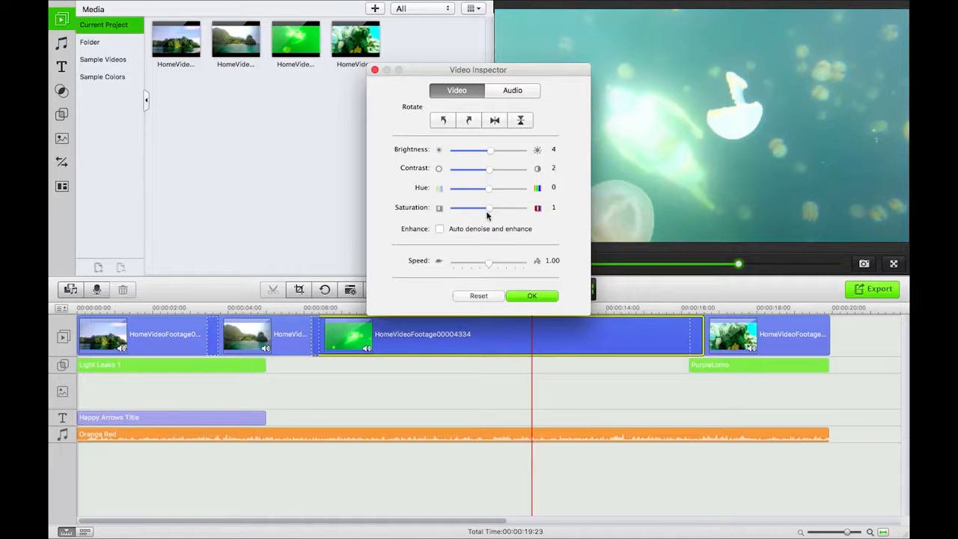
# Turn on automatic denoise and enhance for the clip
pyautogui.click(439, 229)
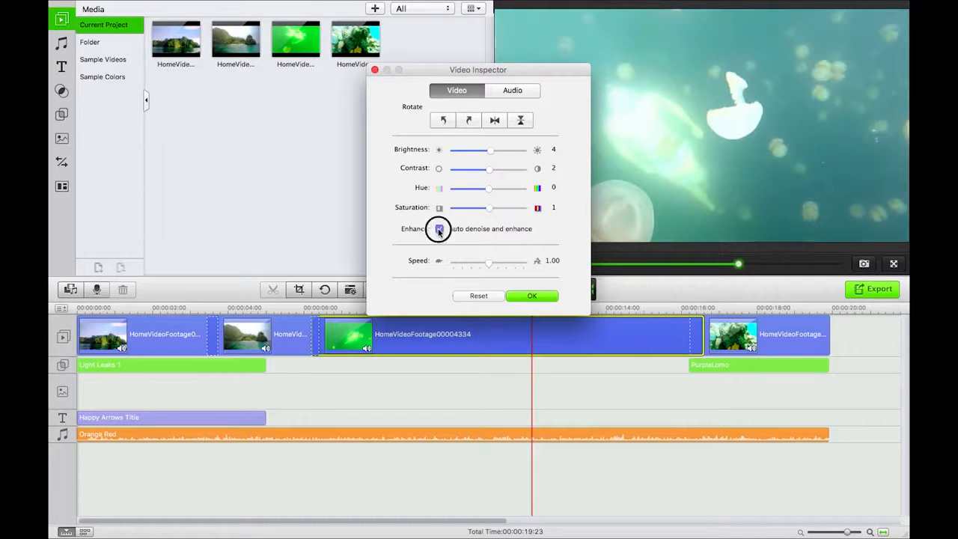
pyautogui.click(440, 230)
pyautogui.click(439, 229)
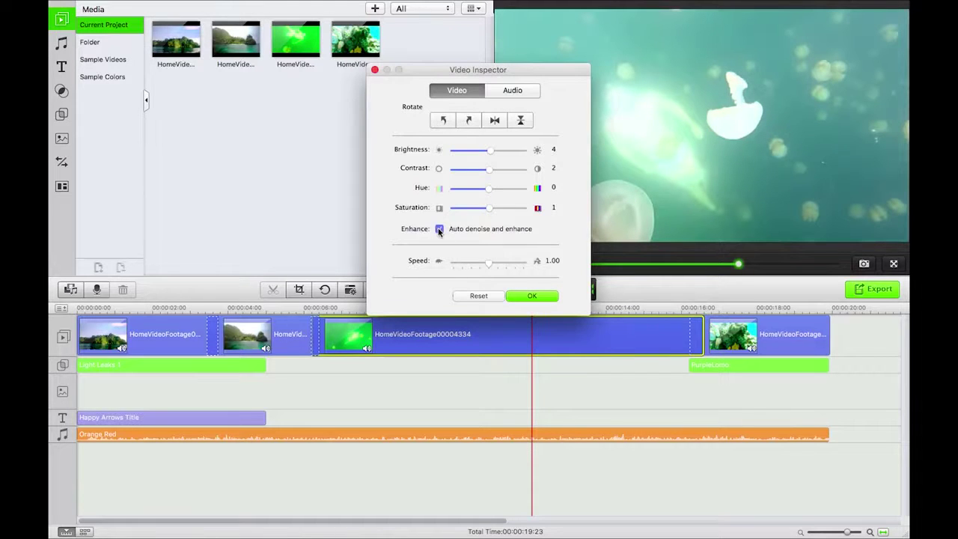
pyautogui.click(531, 296)
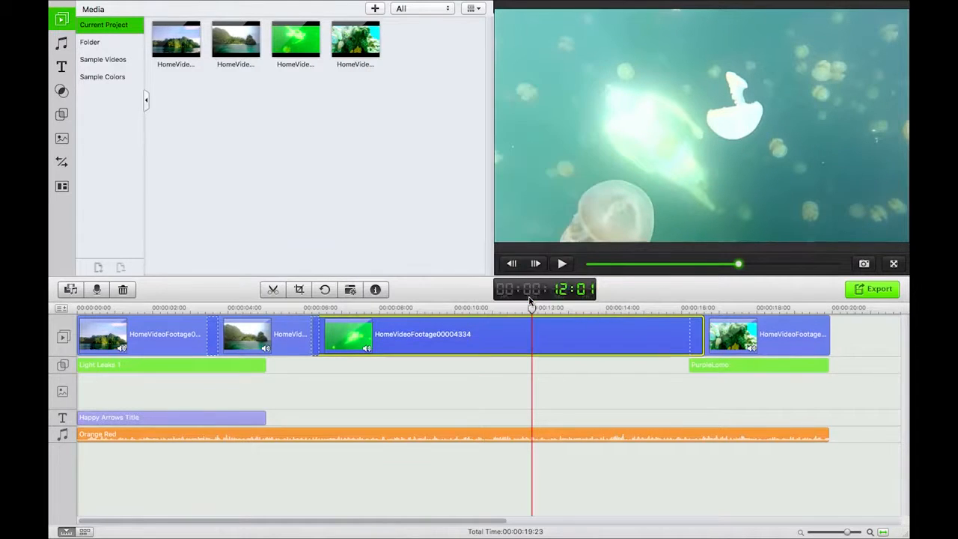
pyautogui.press('space')
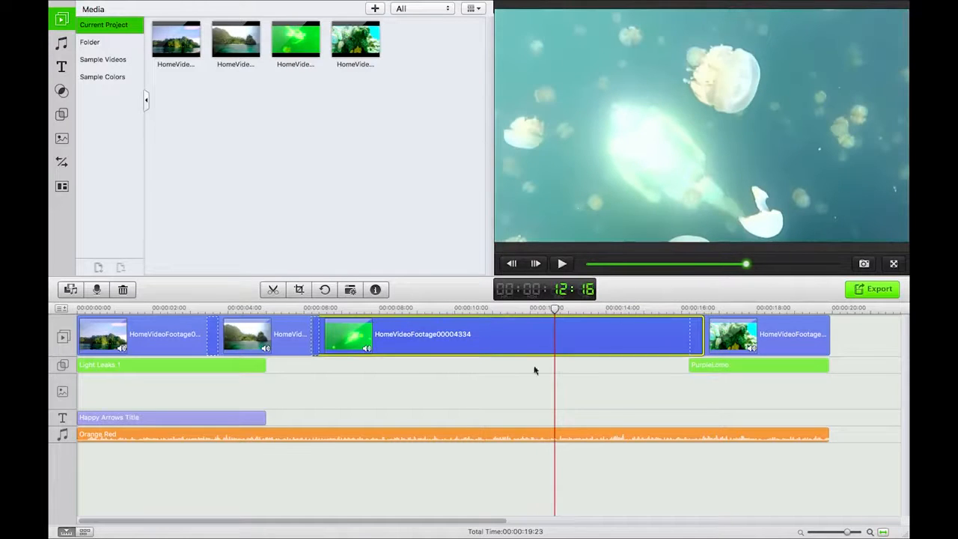
pyautogui.press('XF86AudioLowerVolume')
pyautogui.press('XF86AudioLowerVolume')
pyautogui.press('XF86AudioLowerVolume')
pyautogui.press('XF86AudioLowerVolume')
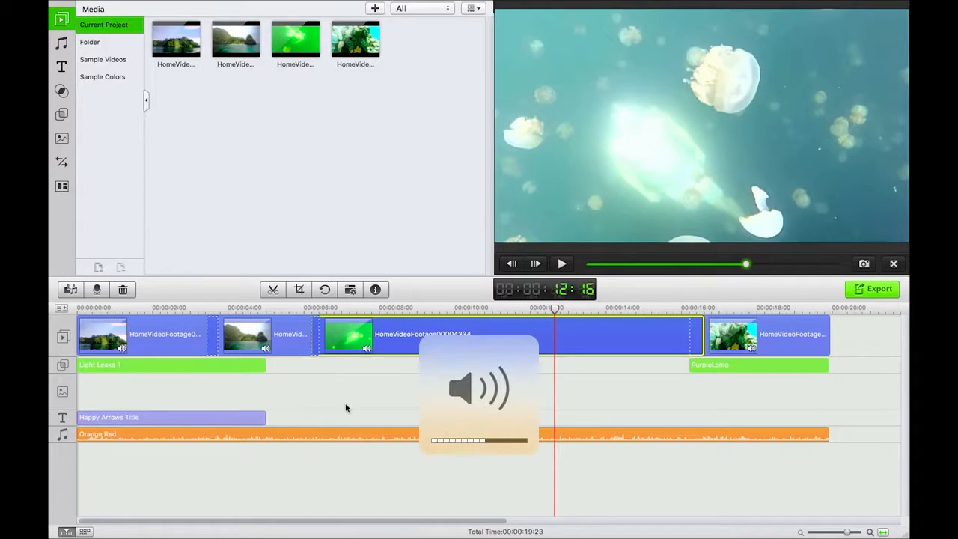
pyautogui.press('XF86AudioLowerVolume')
pyautogui.press('XF86AudioLowerVolume')
pyautogui.press('XF86AudioLowerVolume')
pyautogui.press('XF86AudioLowerVolume')
pyautogui.press('XF86AudioLowerVolume')
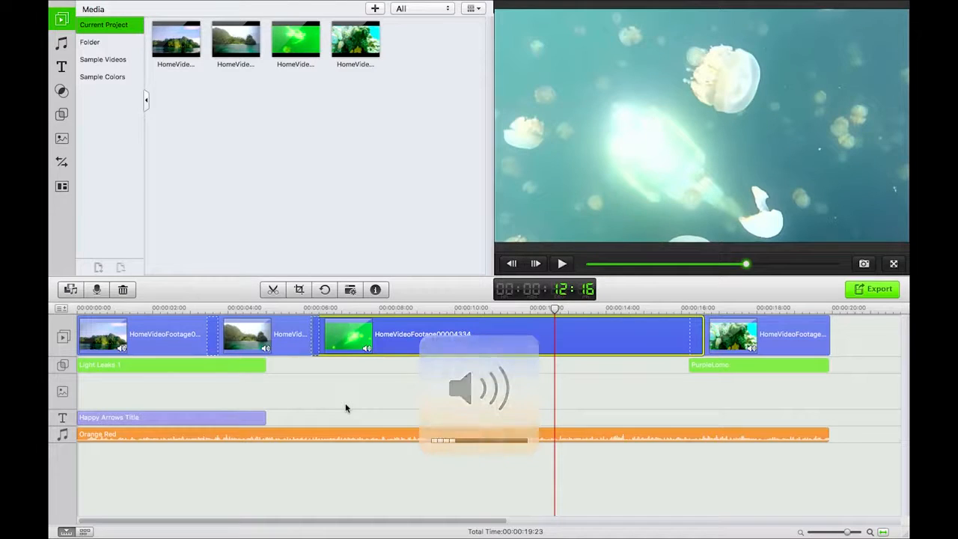
pyautogui.press('space')
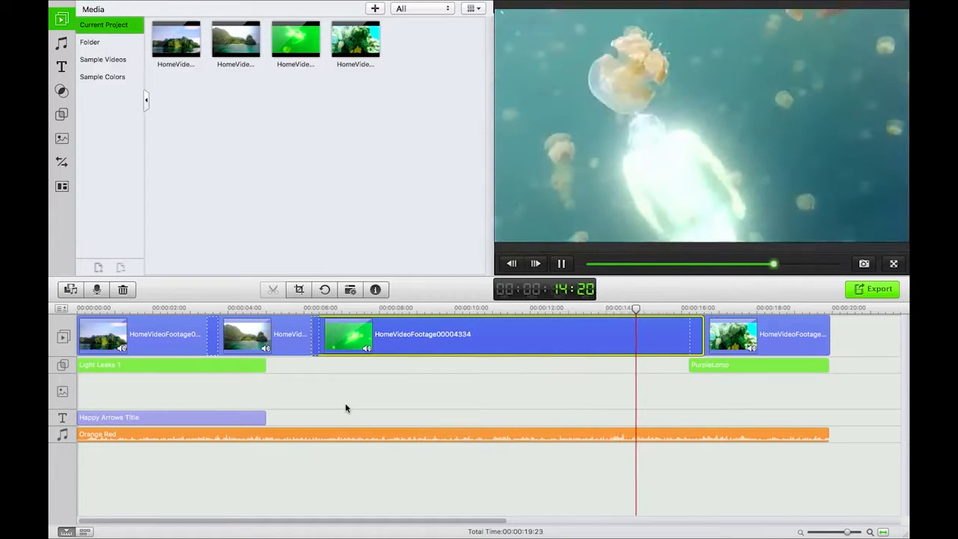
pyautogui.press('space')
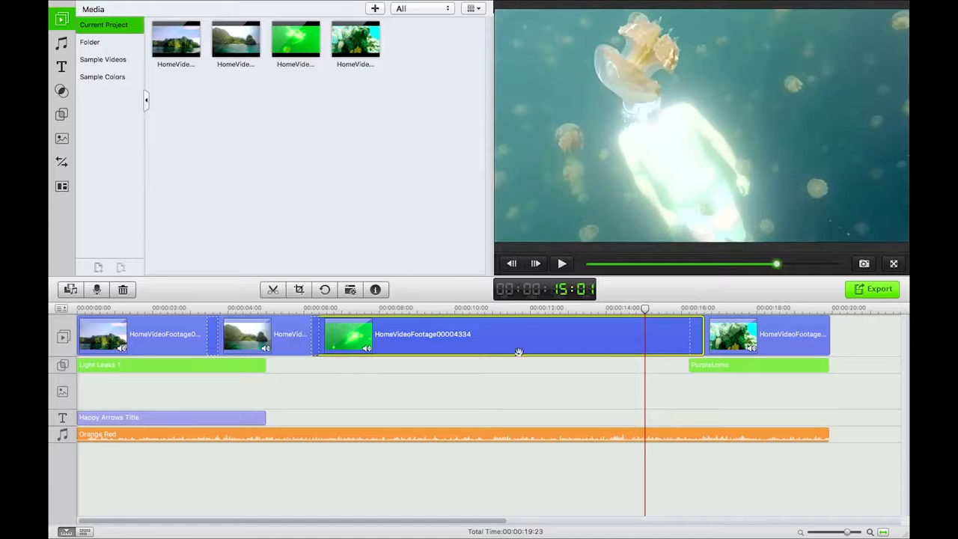
pyautogui.click(879, 289)
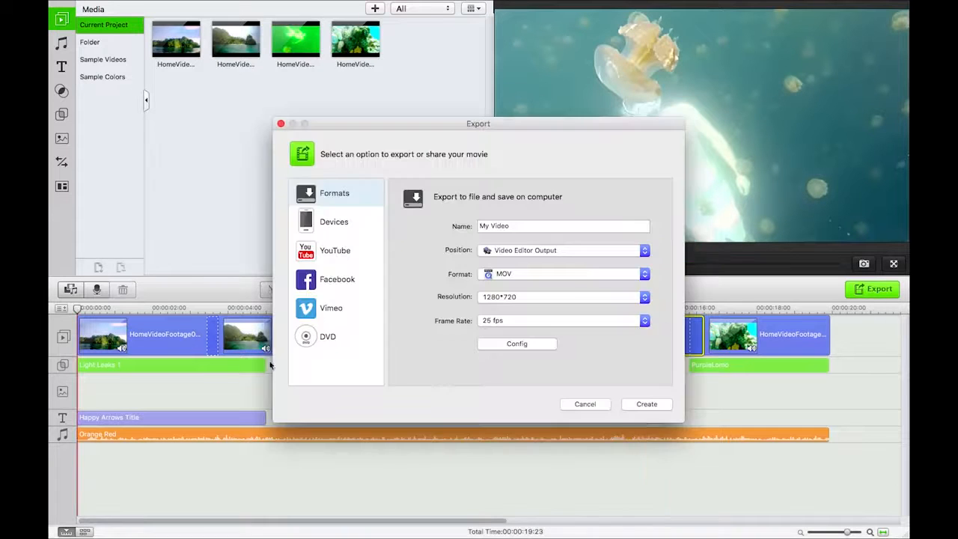
pyautogui.click(585, 405)
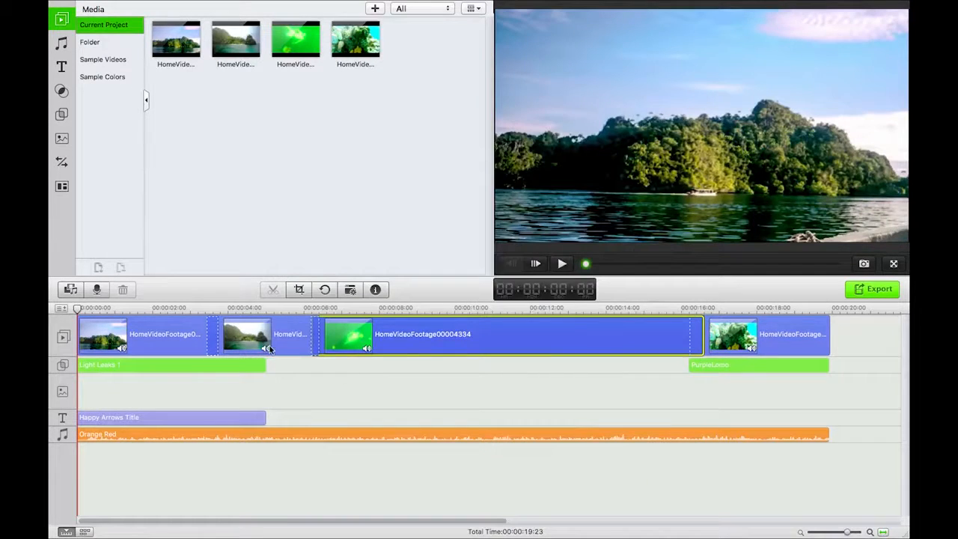